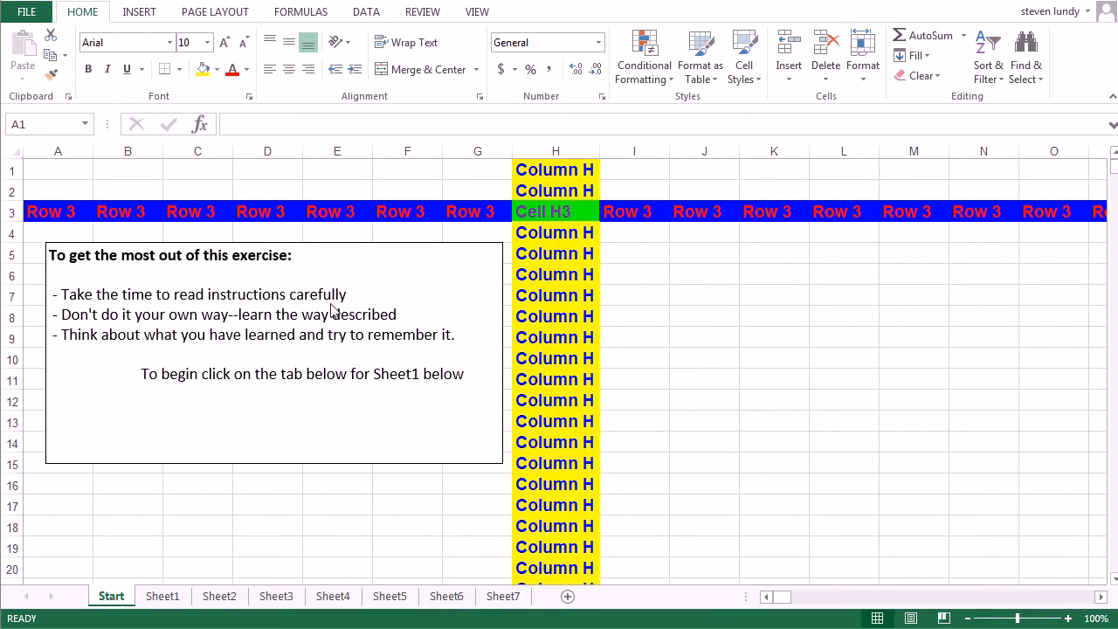
Select row 2, column B, column H and row 3 one after another on the Start sheet
click(12, 190)
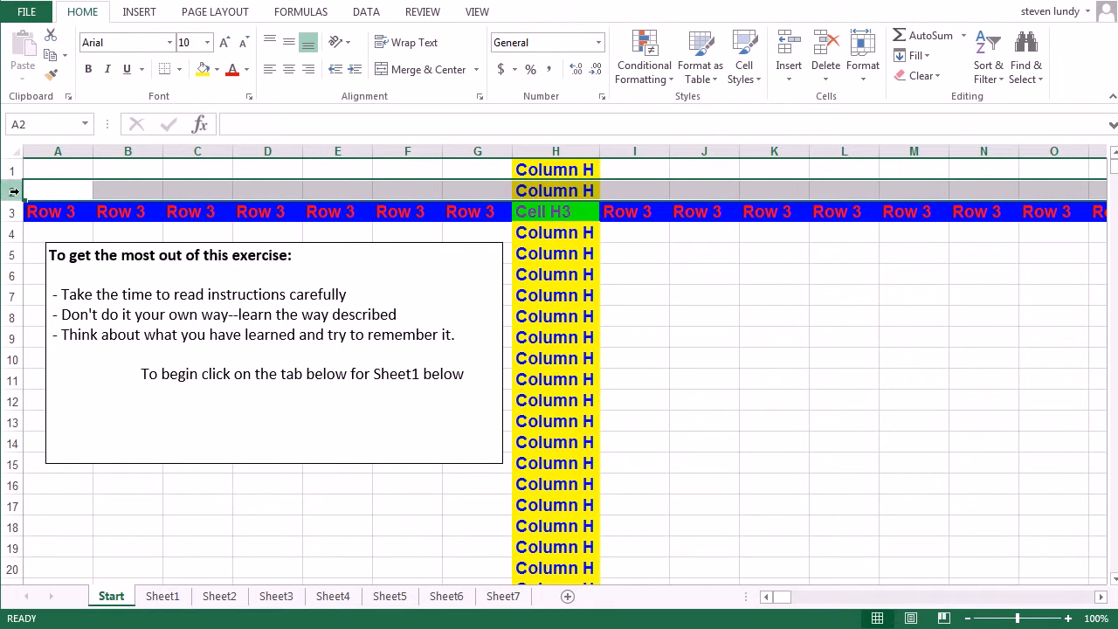
click(133, 153)
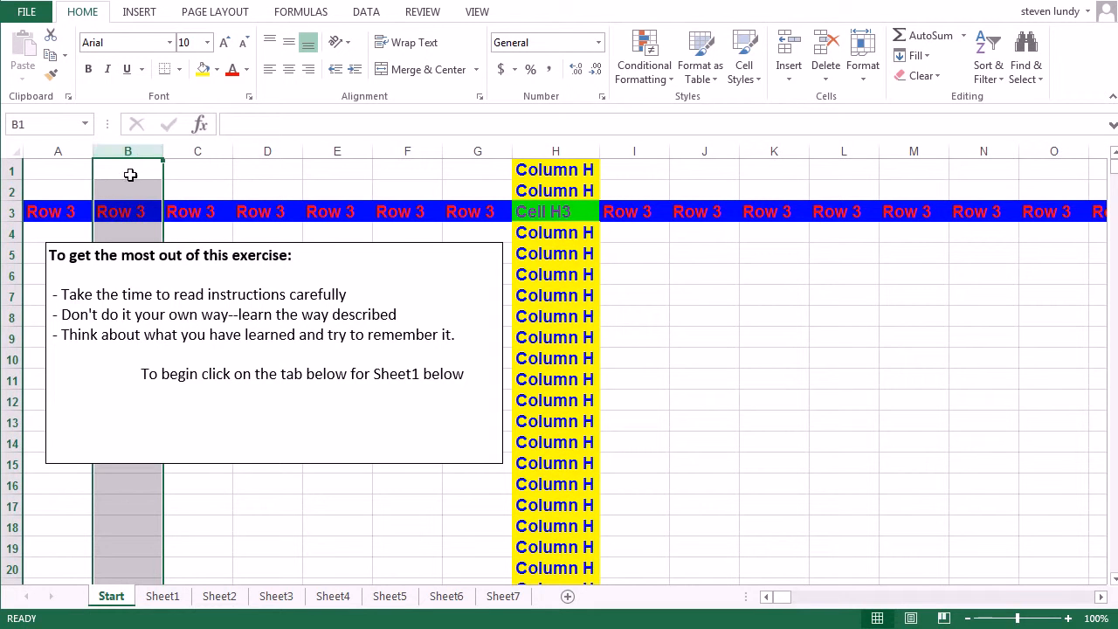
click(571, 152)
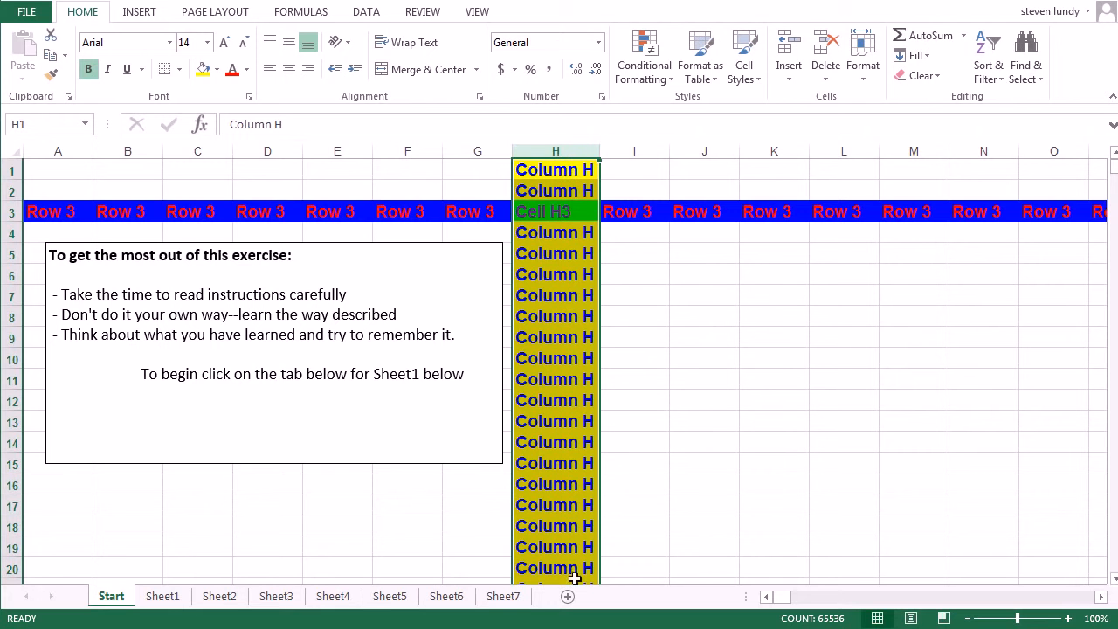
click(7, 212)
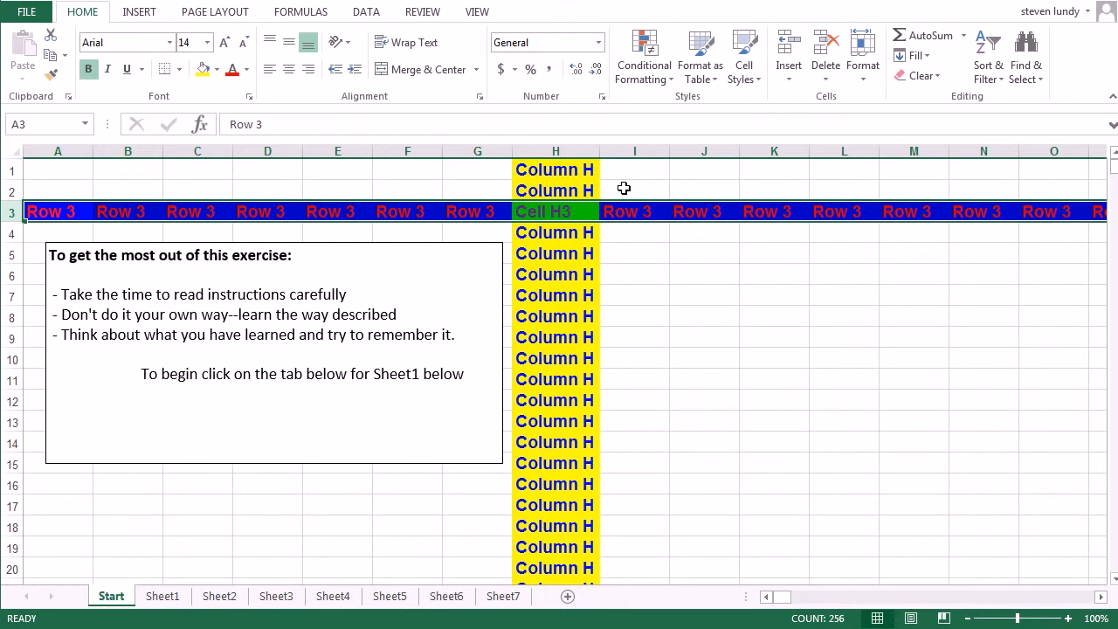
Select cell H3 followed by its column, row 3 and cell C2, ending with the entire worksheet selected
click(572, 212)
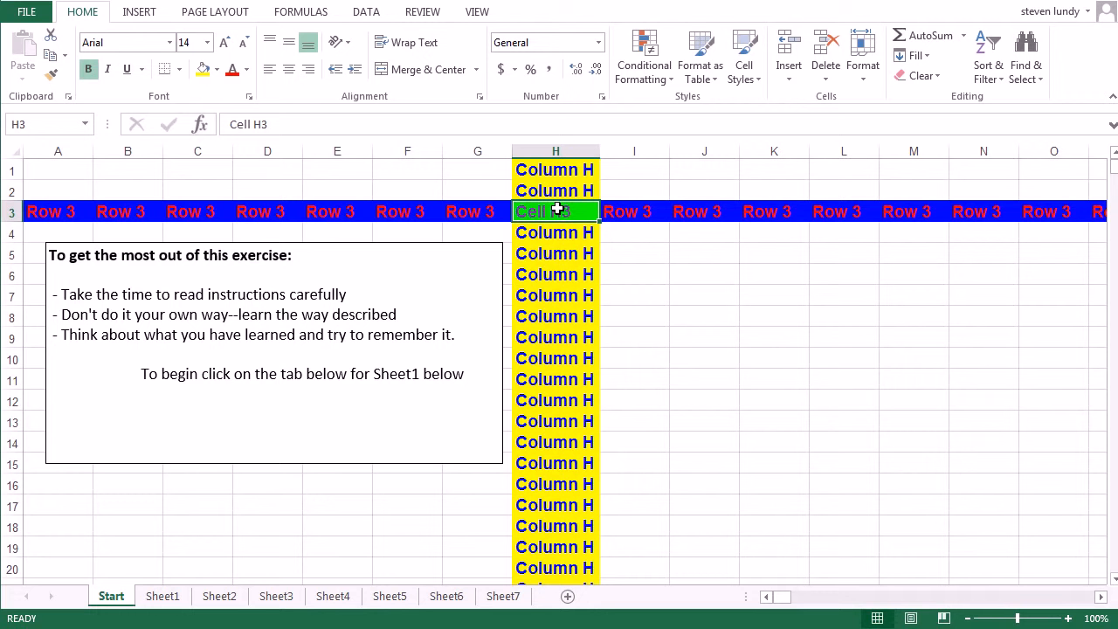
click(556, 150)
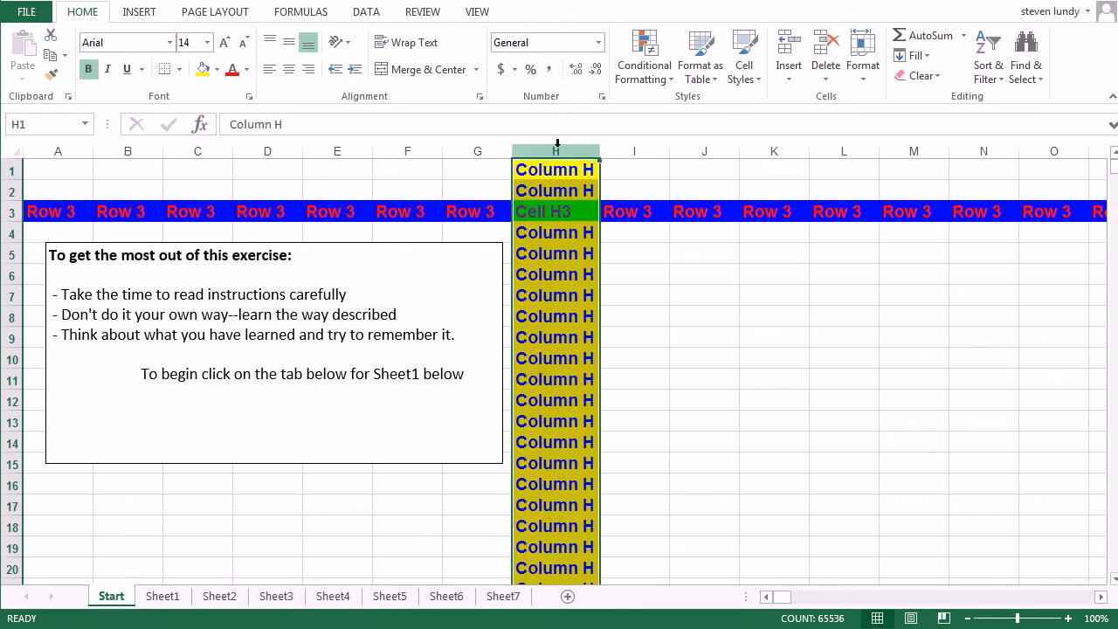
click(5, 212)
click(200, 190)
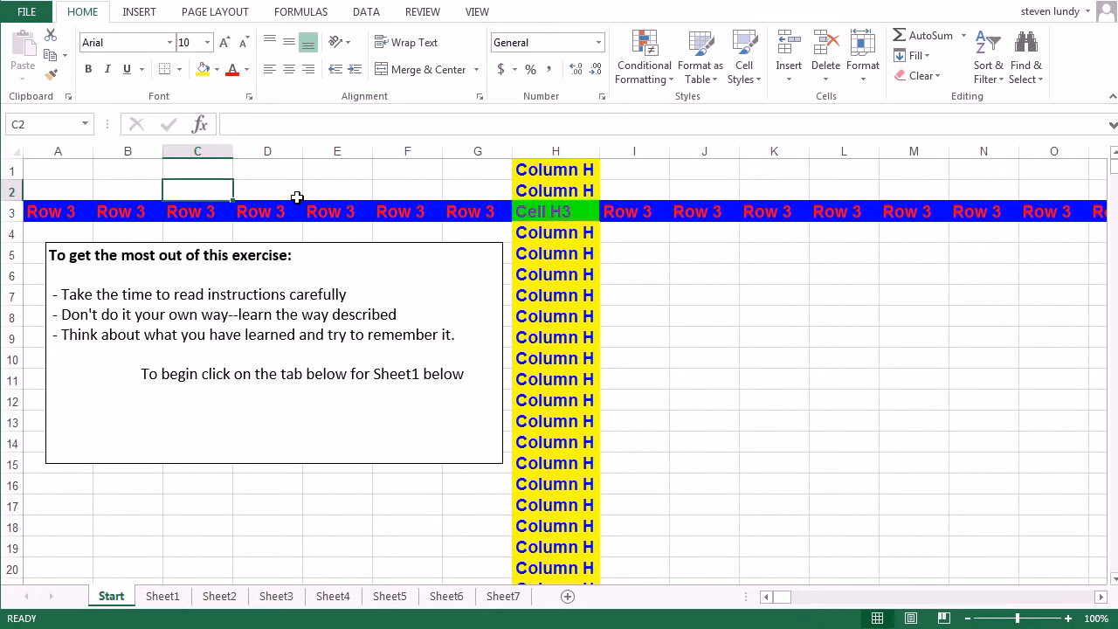
click(12, 152)
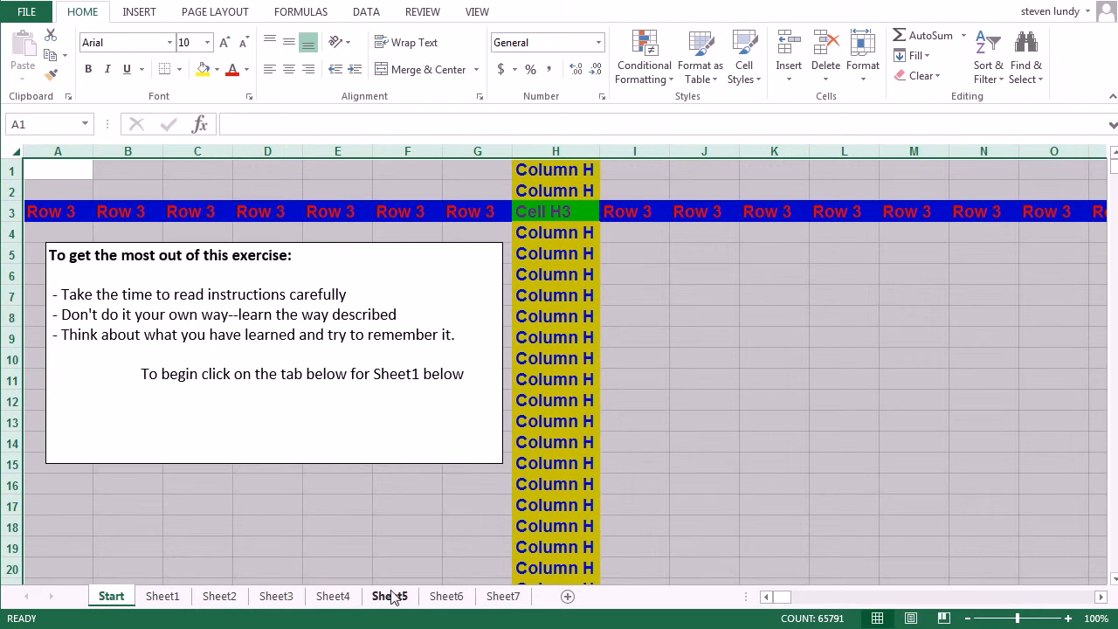
On Sheet1, replace the numbers in B4:B9 with the letters a, b, c, d, e and f going down
click(146, 600)
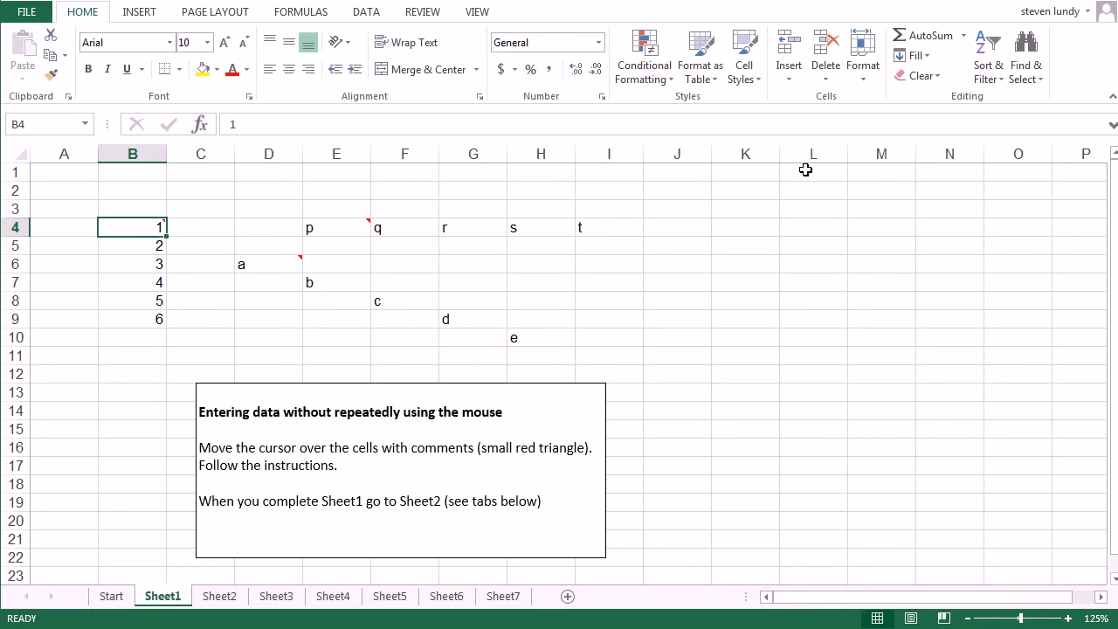
text(a)
key(Return)
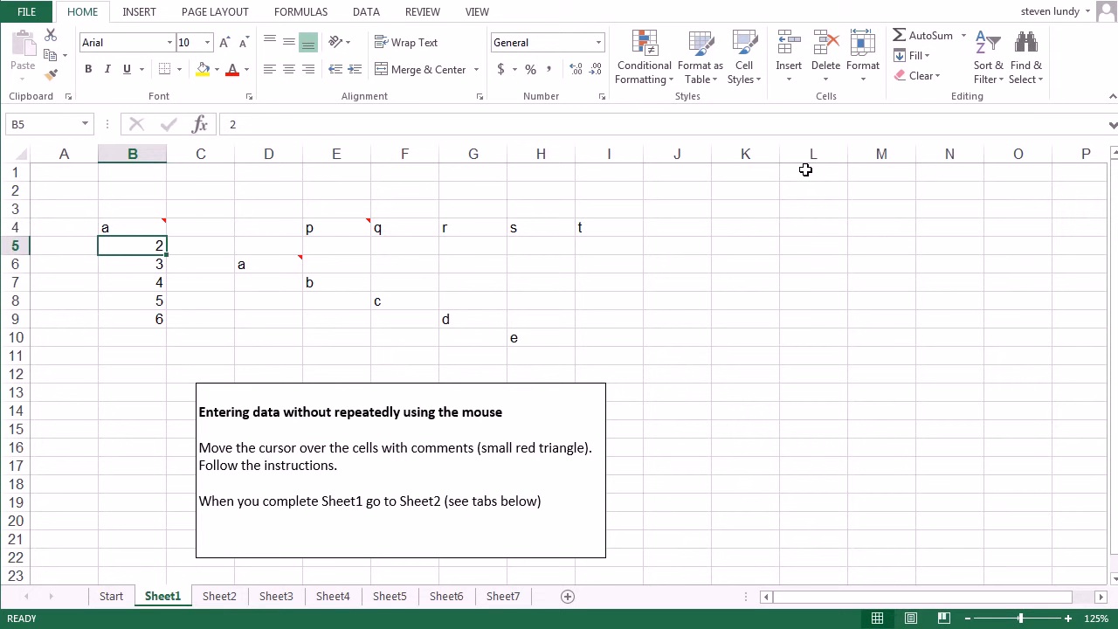
text(b)
key(Return)
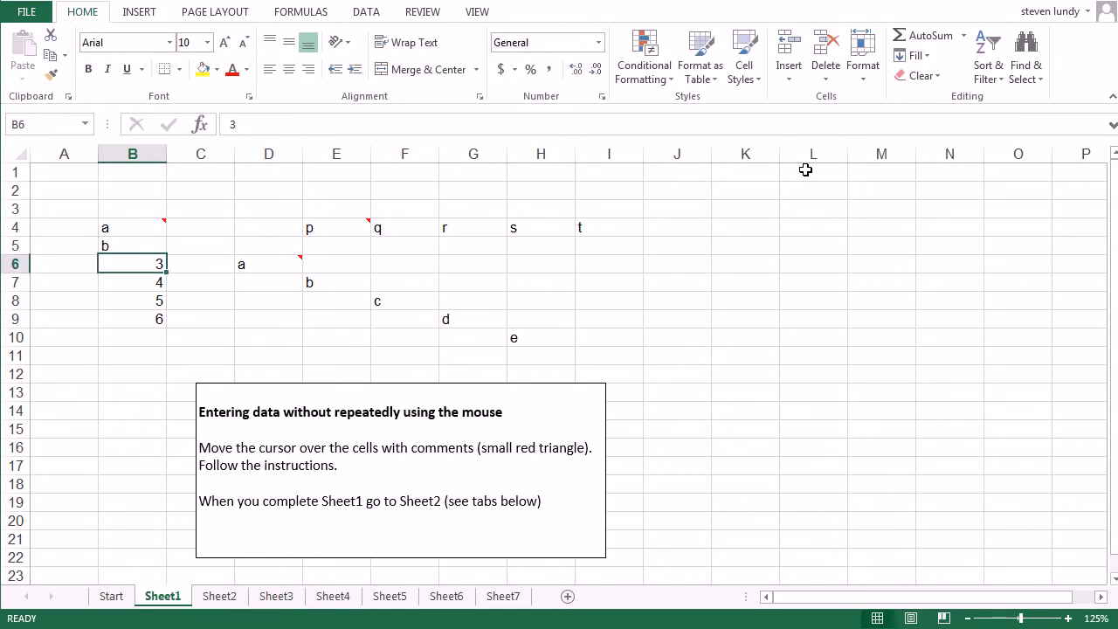
text(c)
key(Return)
text(d)
key(Return)
text(e)
key(Return)
text(f)
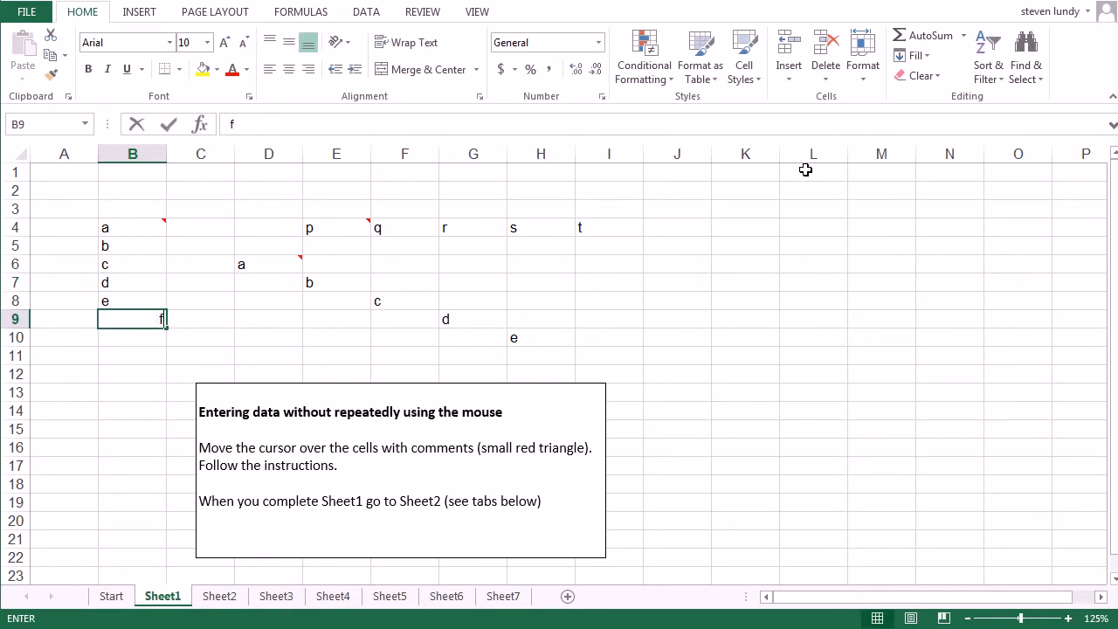
key(Return)
Replace the letters in E4:I4 with the numbers 10, 11, 12, 13 and 14 going across
click(337, 228)
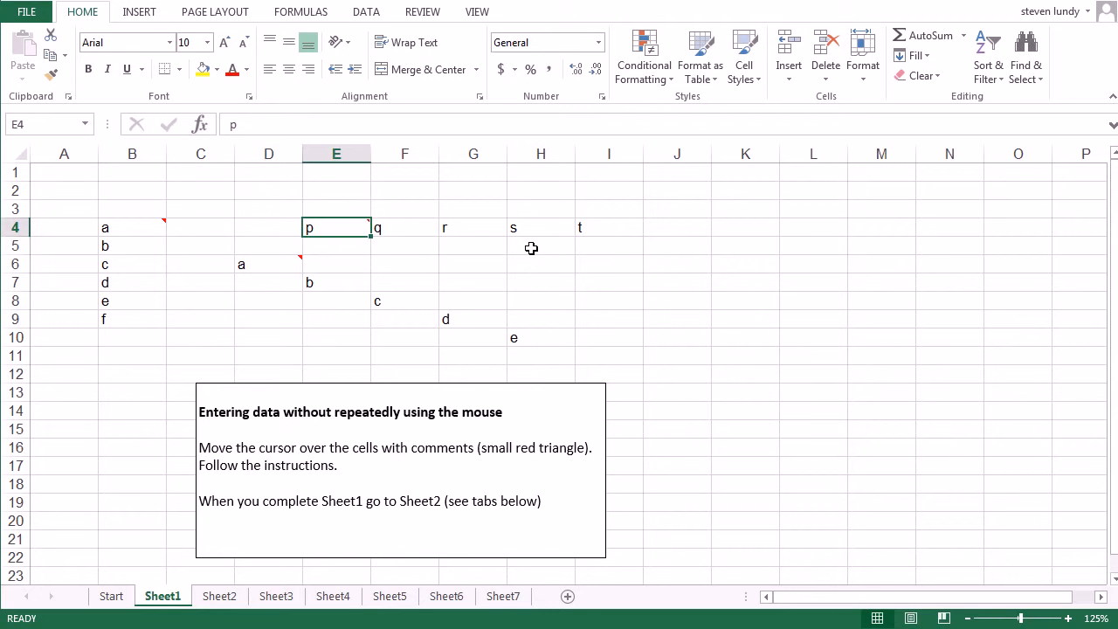
text(10)
key(Tab)
text(11)
key(Tab)
text(12)
key(Tab)
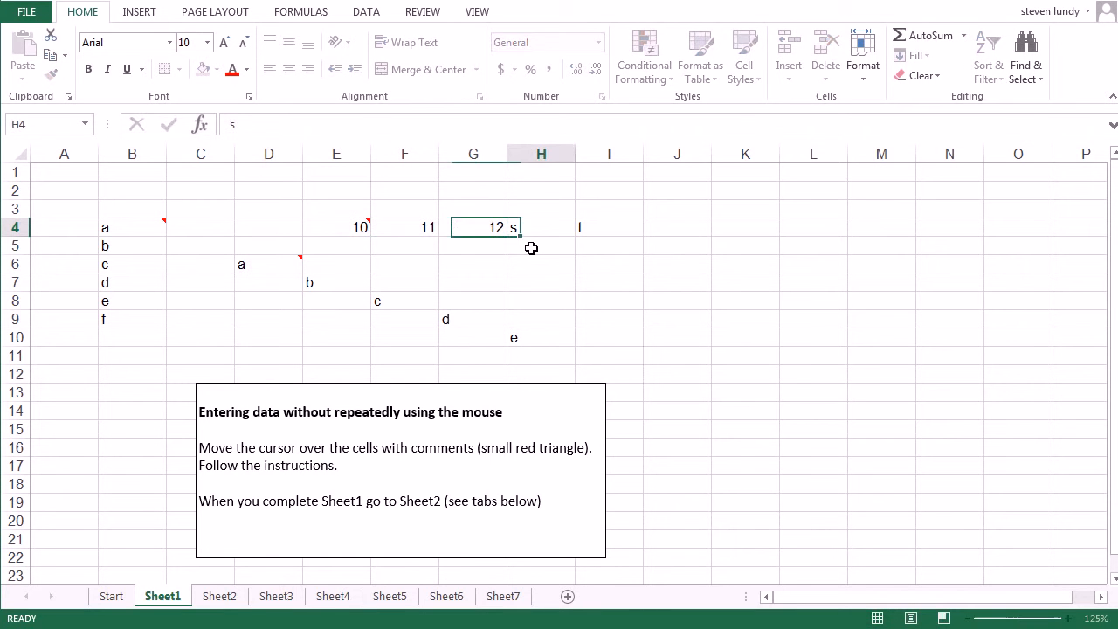
text(13)
key(Tab)
text(14)
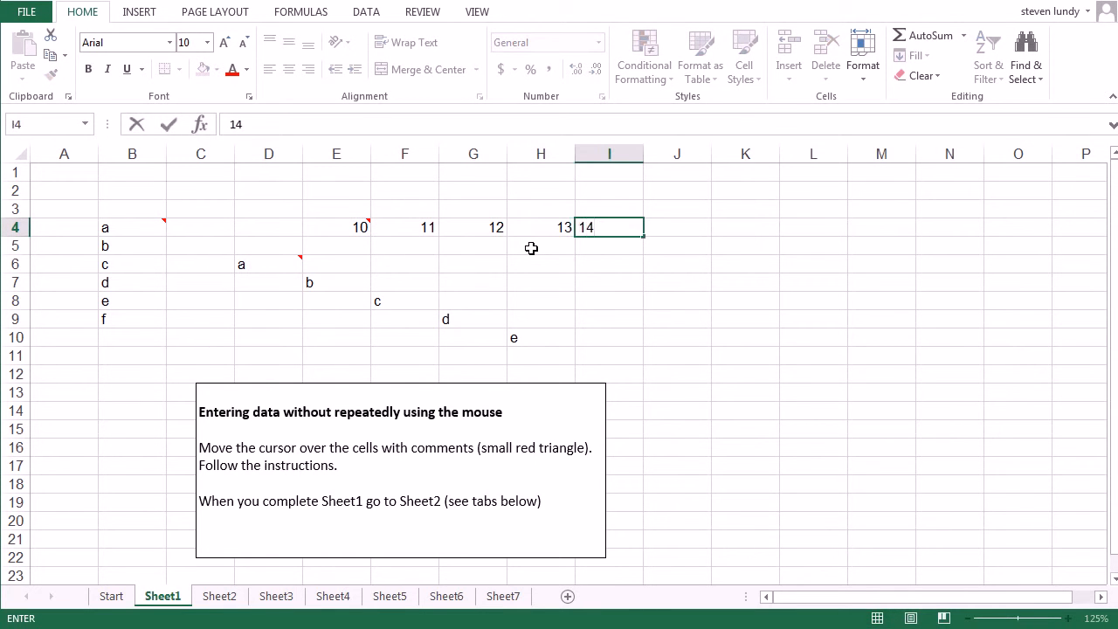
key(Return)
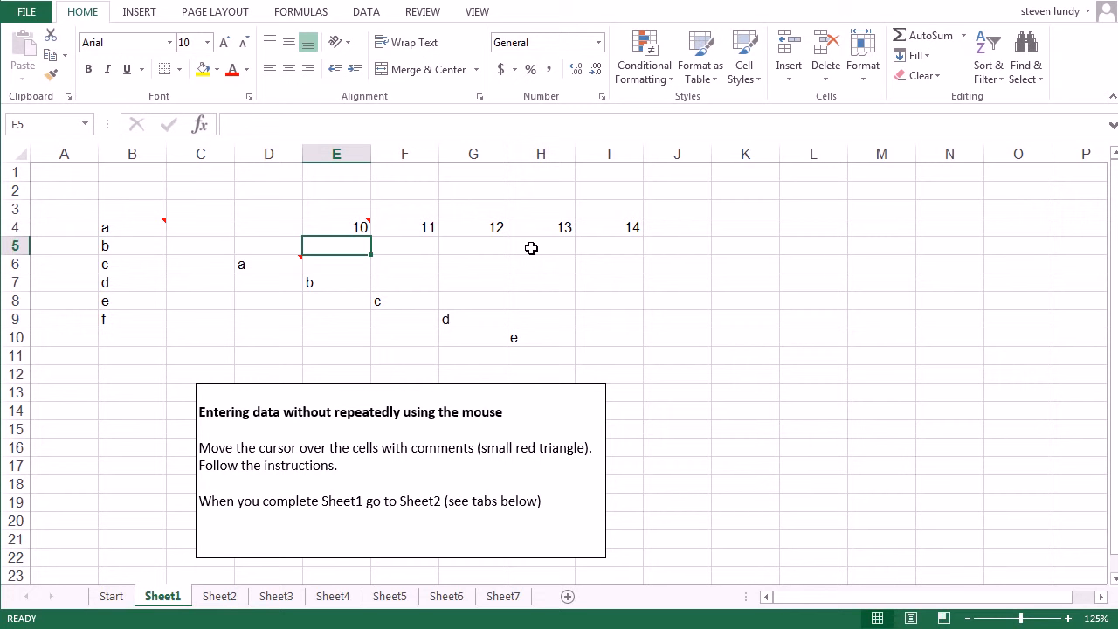
Replace the diagonal letters in D6, E7, F8, G9 and H10 with the numbers 1, 2, 3, 4 and 5
key(Left)
key(Down)
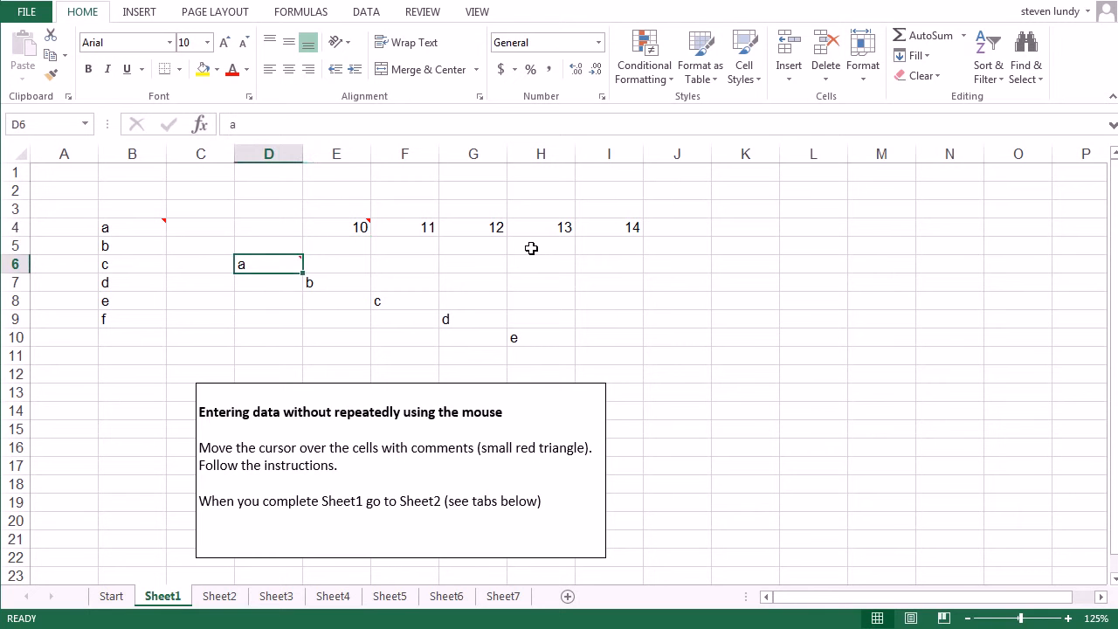
text(1)
key(Tab)
key(Down)
text(2)
key(Tab)
key(Down)
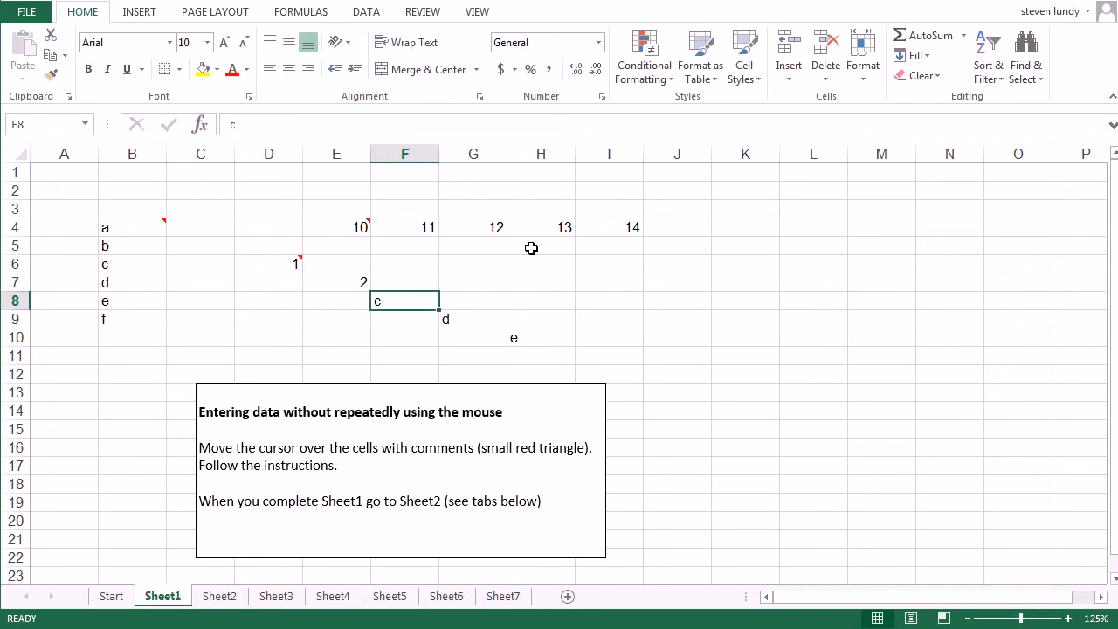
text(3)
key(Tab)
key(Down)
text(4)
key(Tab)
key(Down)
text(5)
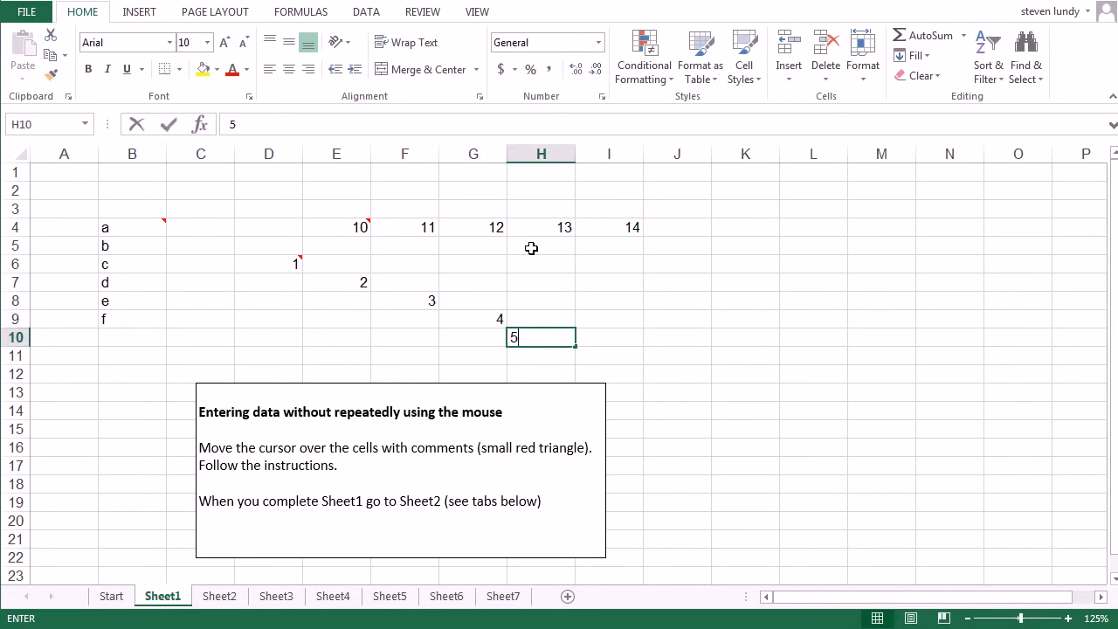
key(Tab)
On Sheet2, give the entire worksheet a yellow background fill
key(ctrl+Page_Down)
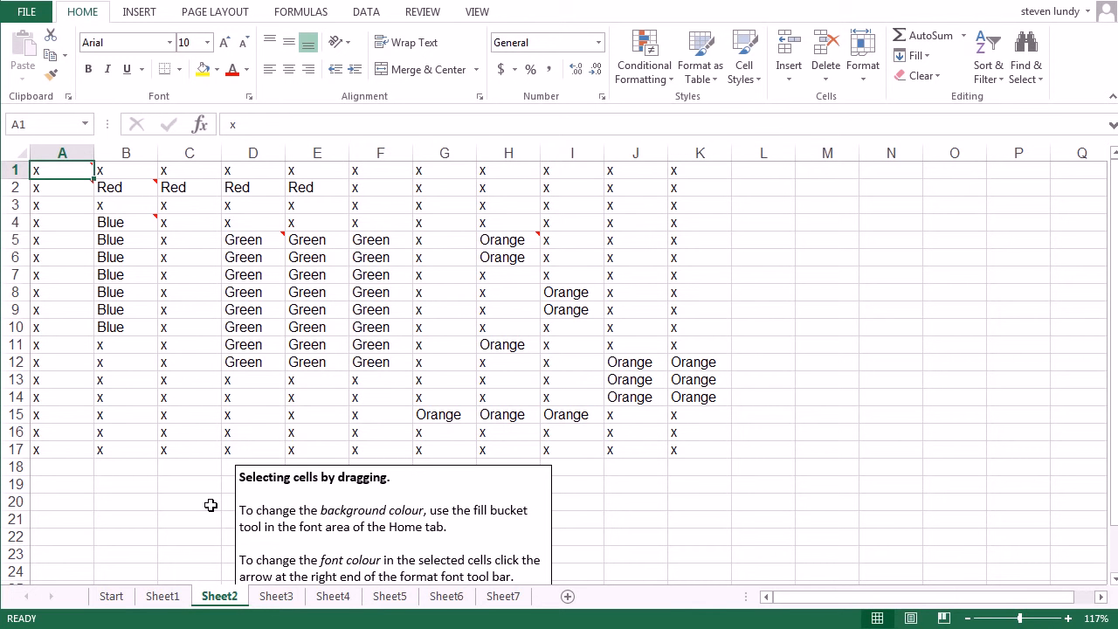
key(ctrl+a)
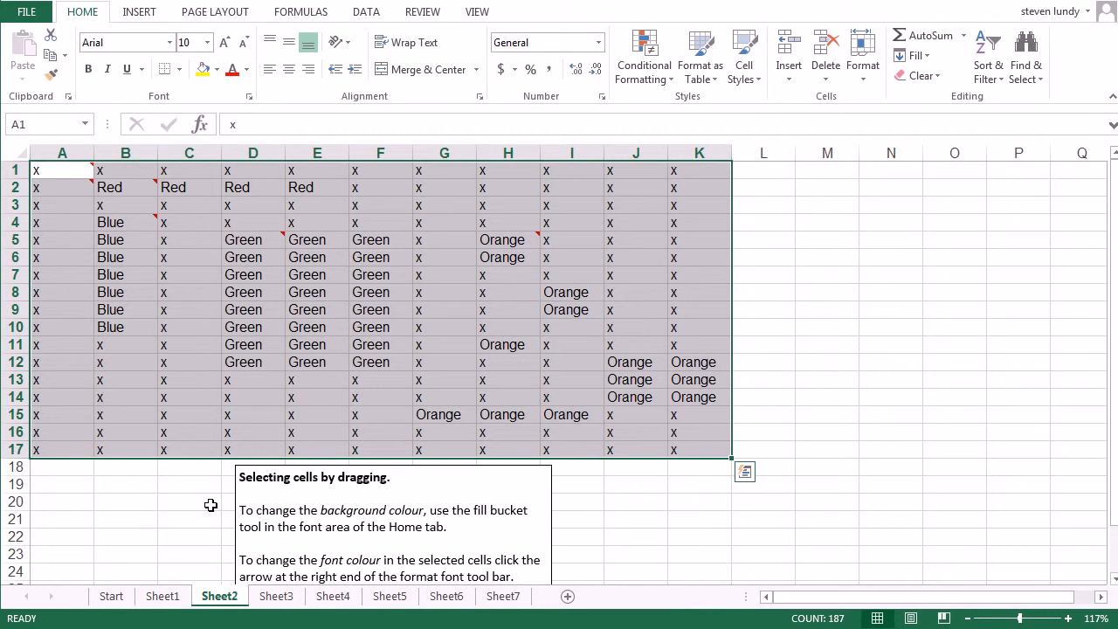
key(ctrl+a)
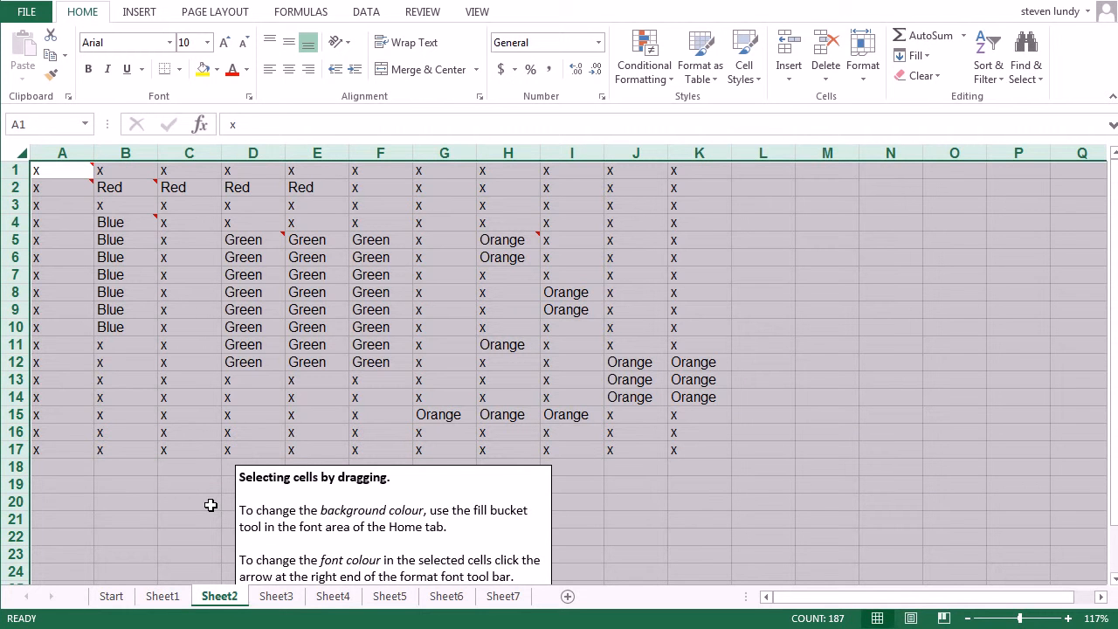
click(204, 69)
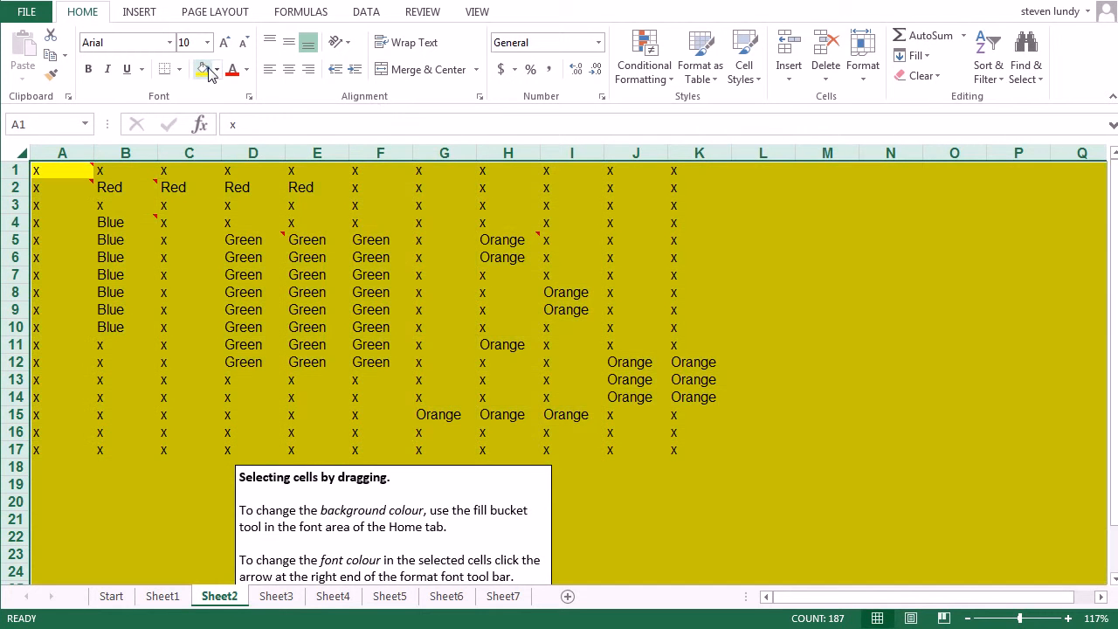
click(100, 238)
Fill the data block A1:K17 with a pale lavender-grey theme colour
click(82, 172)
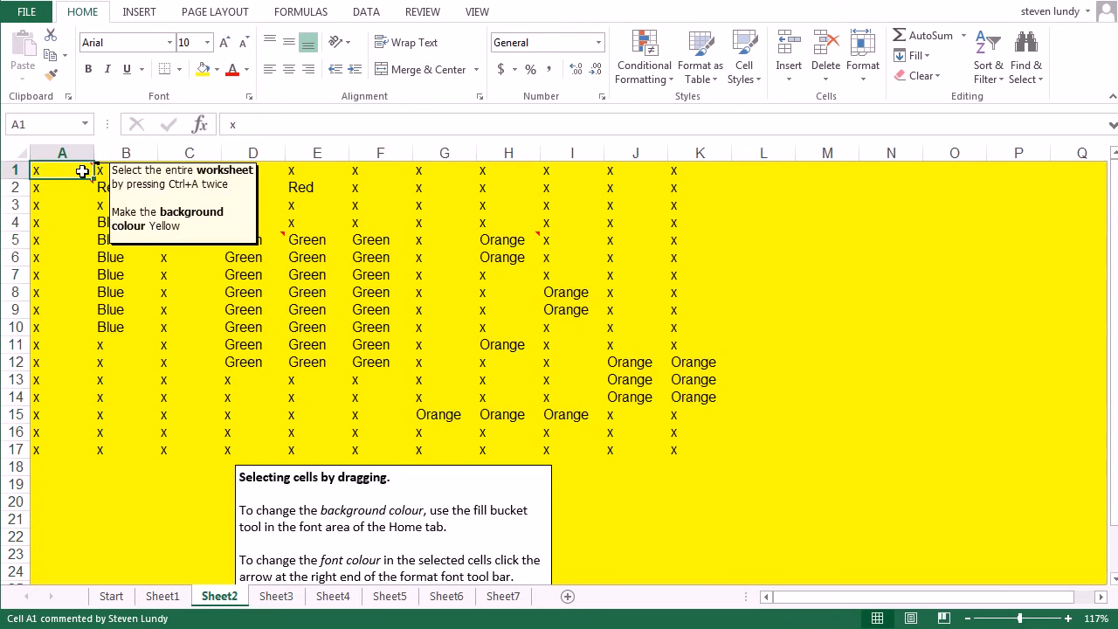
key(ctrl+a)
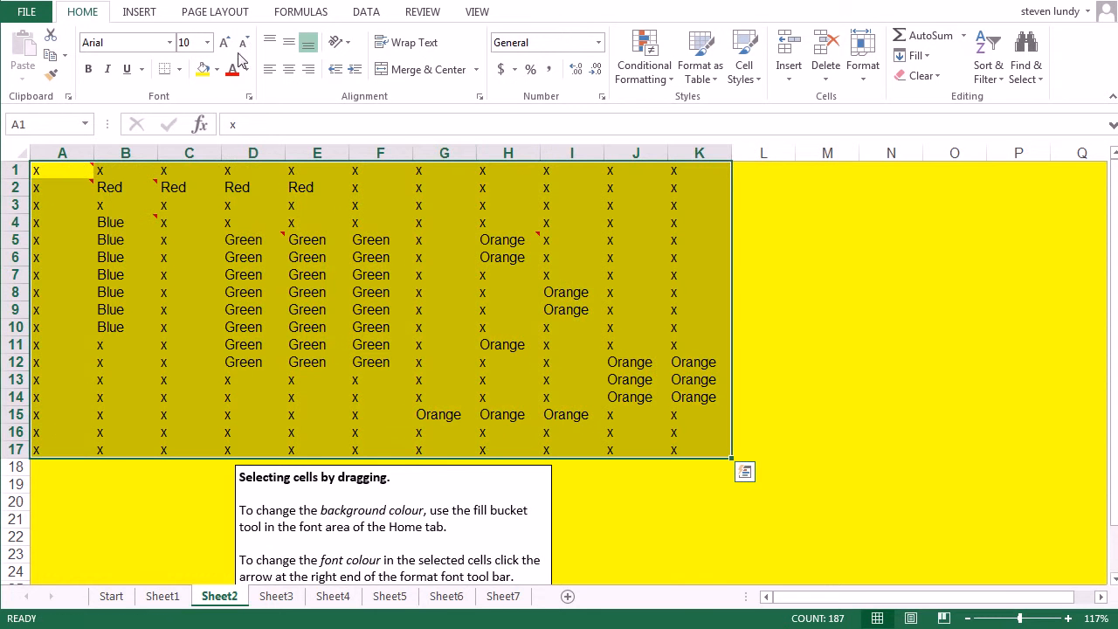
click(217, 69)
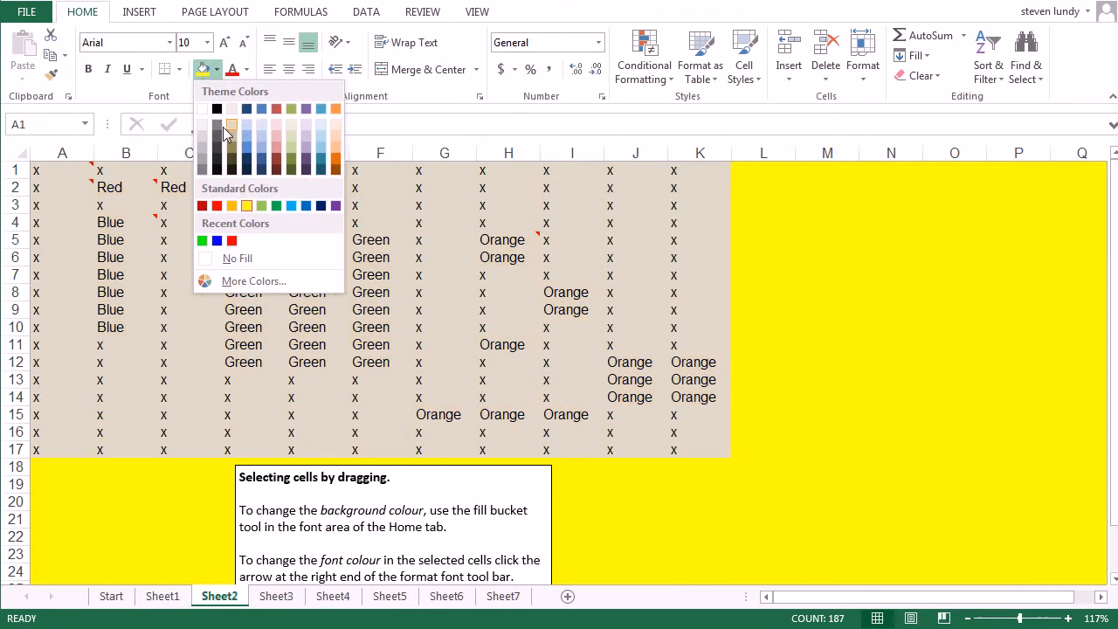
click(203, 143)
key(Right)
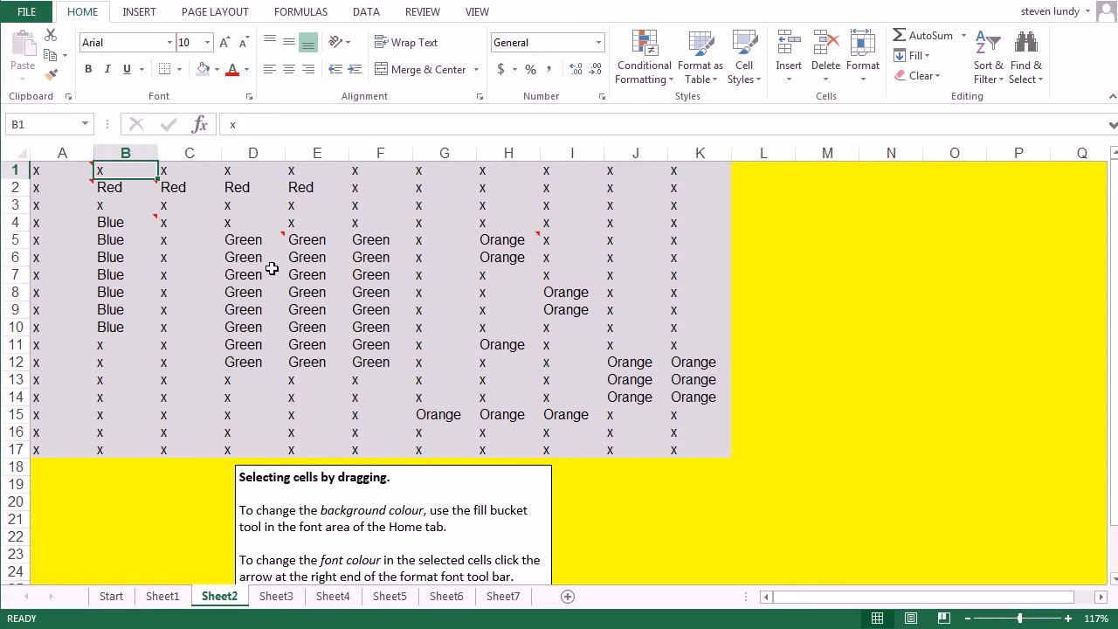
Set the font colour of the "Blue" cells B4:B10 to the dark blue theme colour
mouse_move(154, 219)
drag(131, 223, 131, 324)
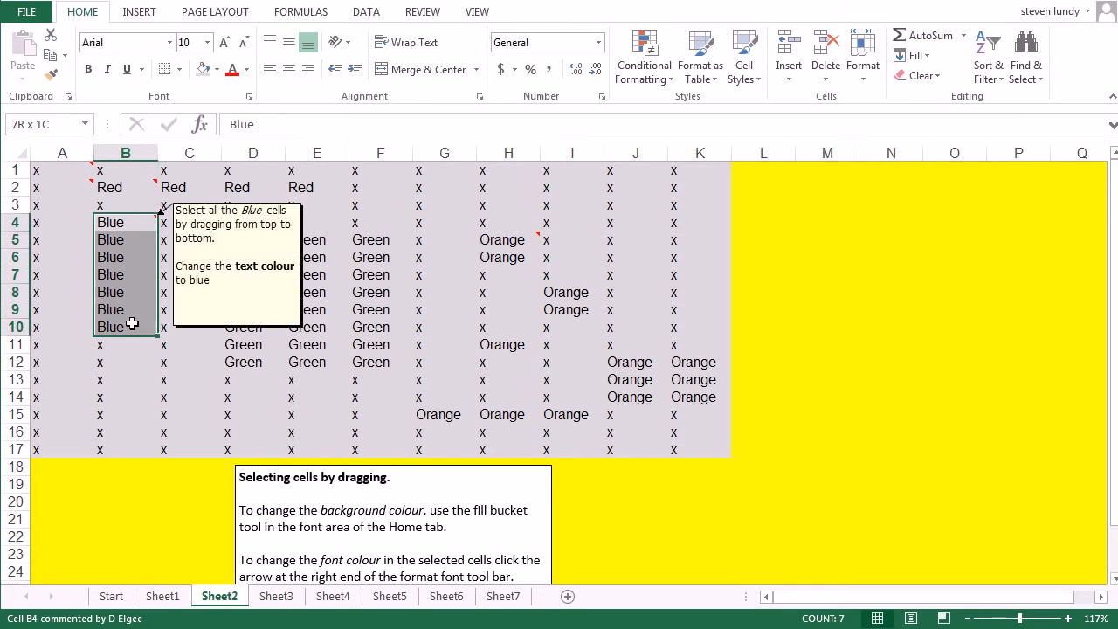
click(247, 70)
click(281, 142)
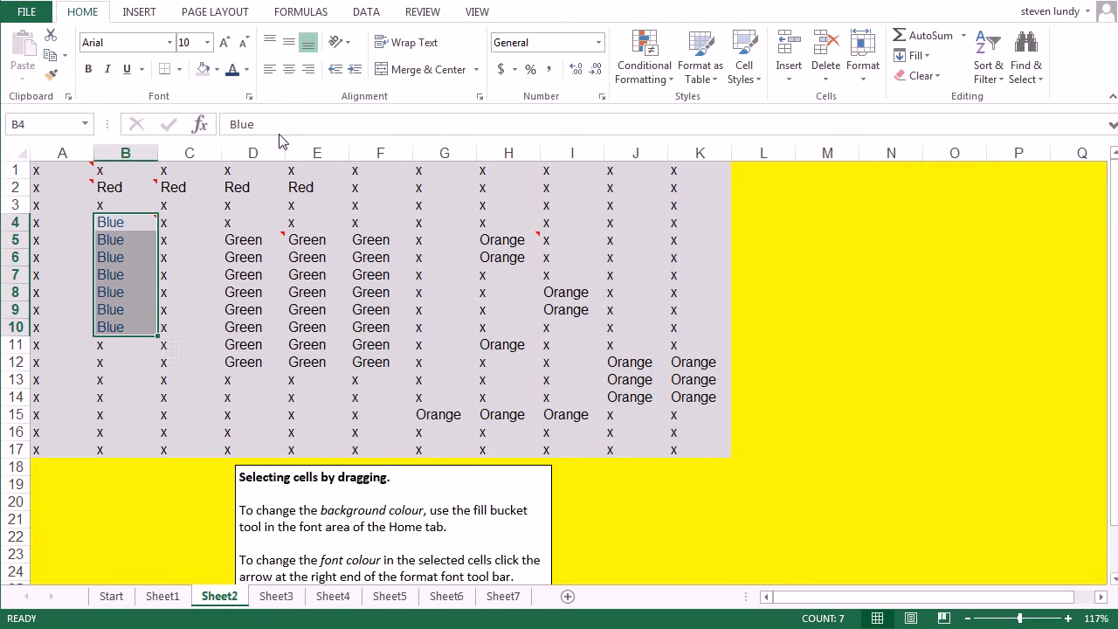
Set the font colour of the "Red" cells B2:E2 to standard red
drag(151, 189, 343, 189)
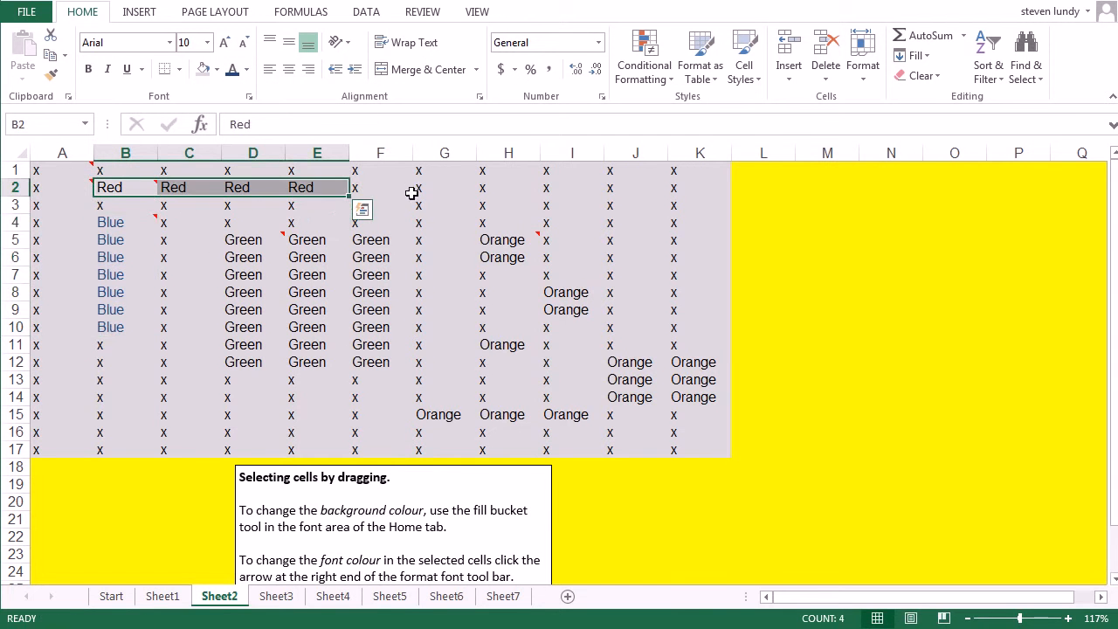
click(247, 70)
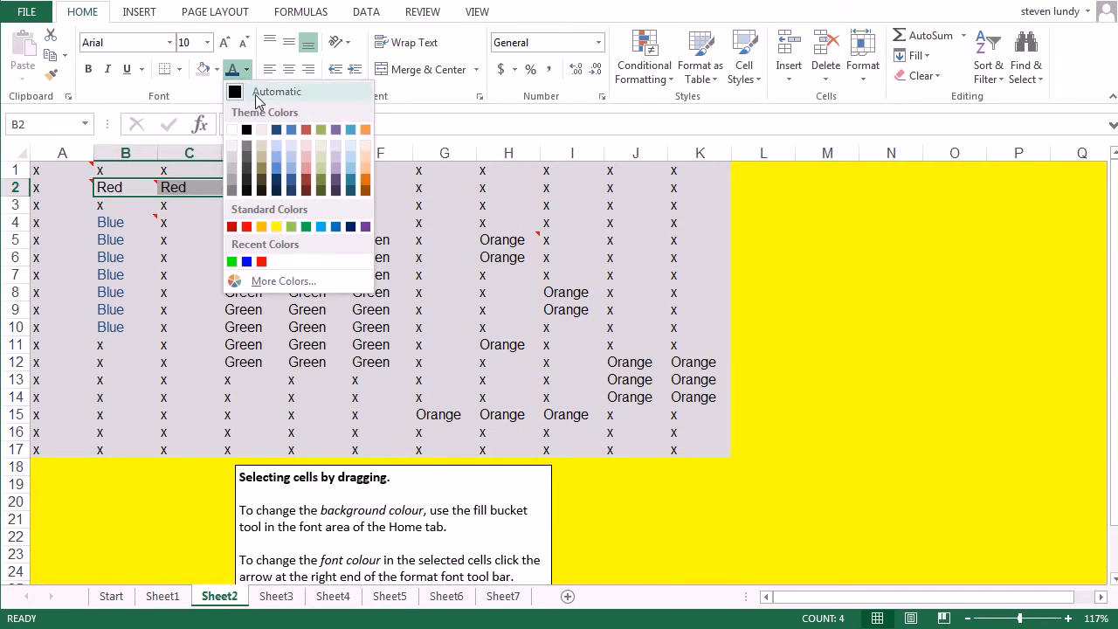
click(247, 226)
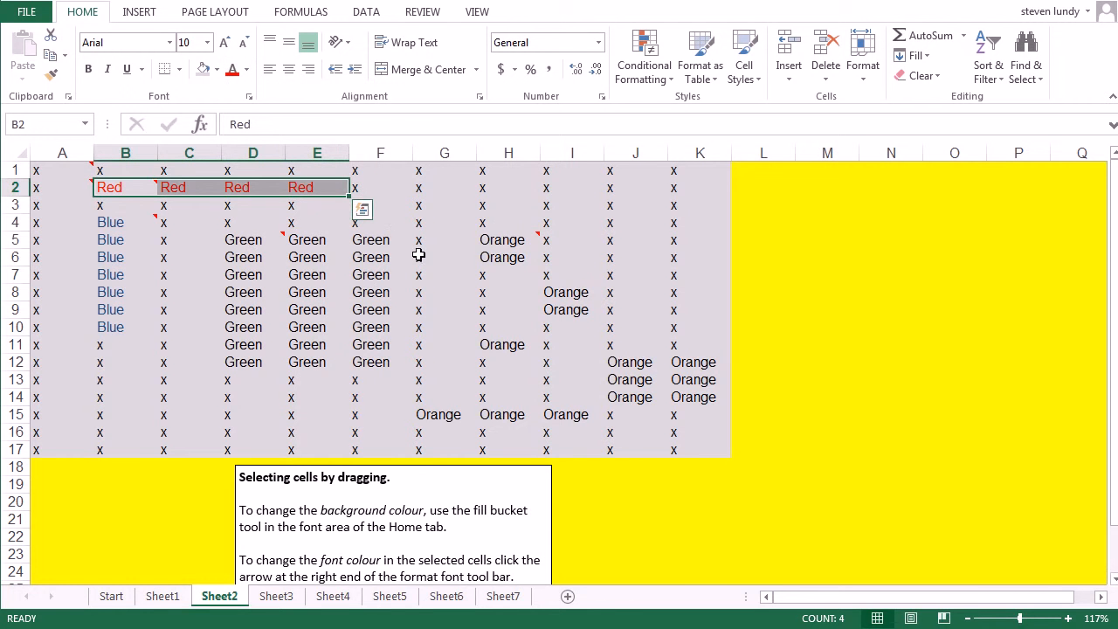
Set the font colour of the "Green" cells D5:F12 to the olive green theme colour
mouse_move(258, 240)
drag(258, 239, 382, 359)
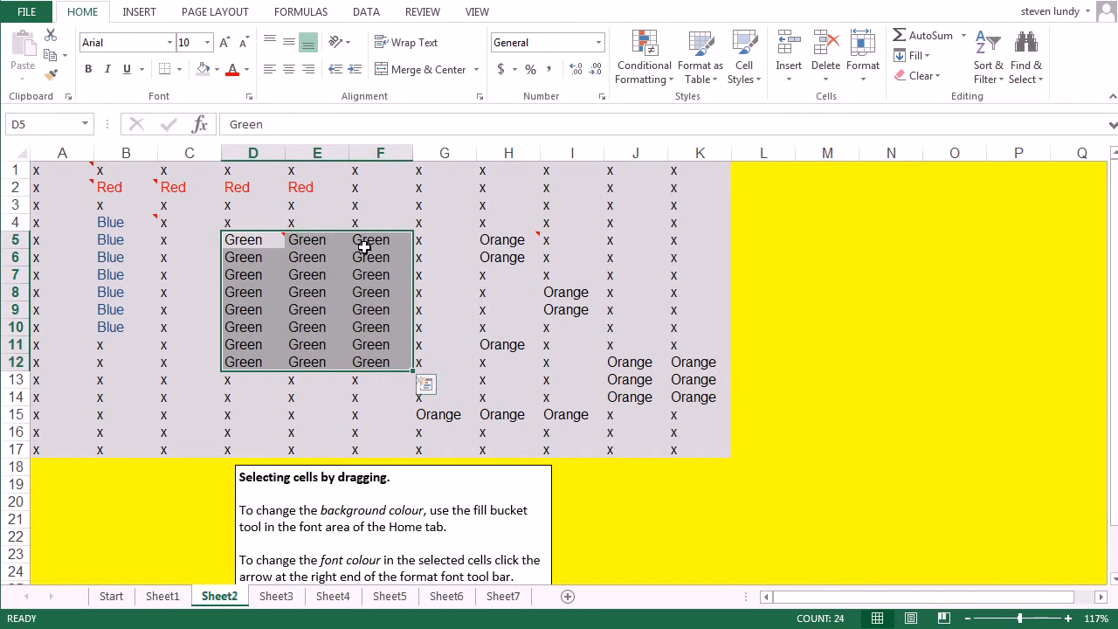
click(246, 70)
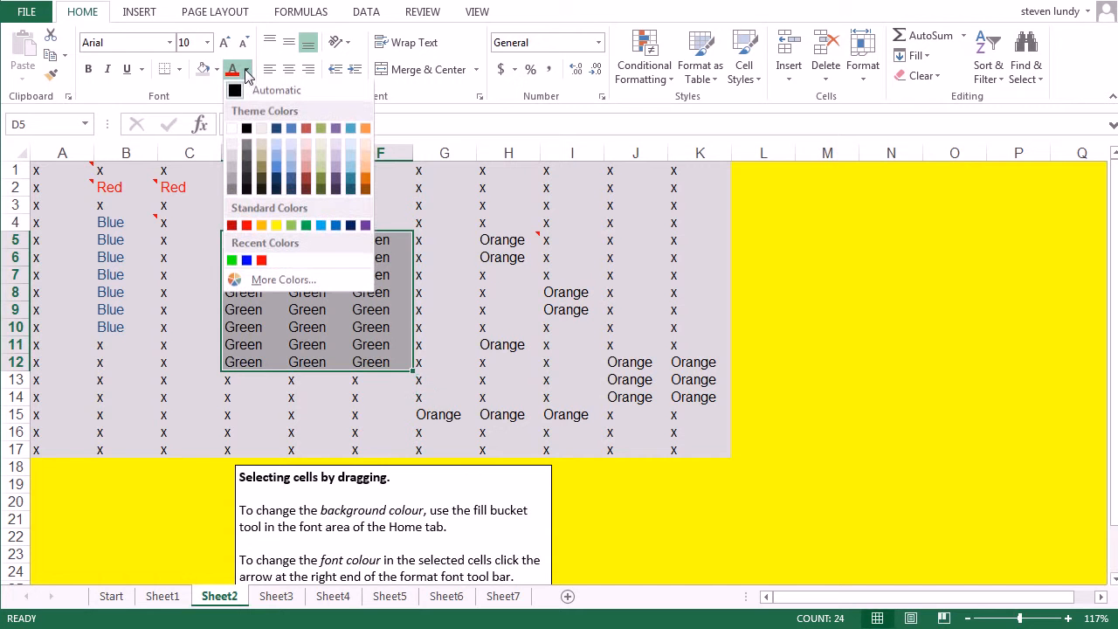
click(325, 130)
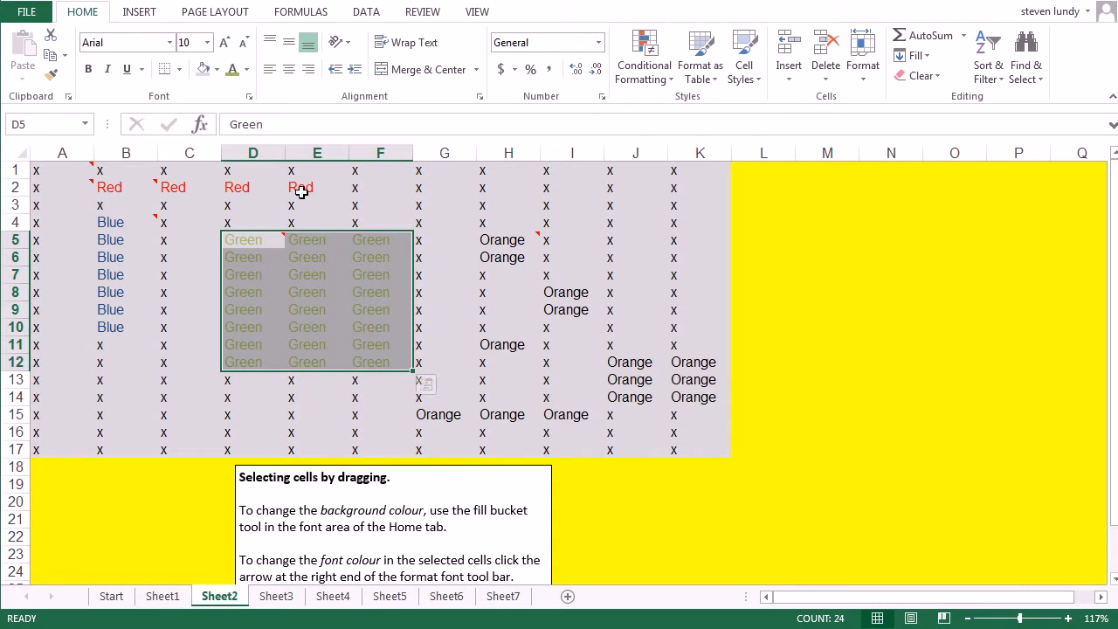
Set the font colour of all "Orange" cells (H5:H6, I8:I9, J12:K14, G15:I15 and H11) to an orange theme colour in one go
click(485, 205)
click(509, 245)
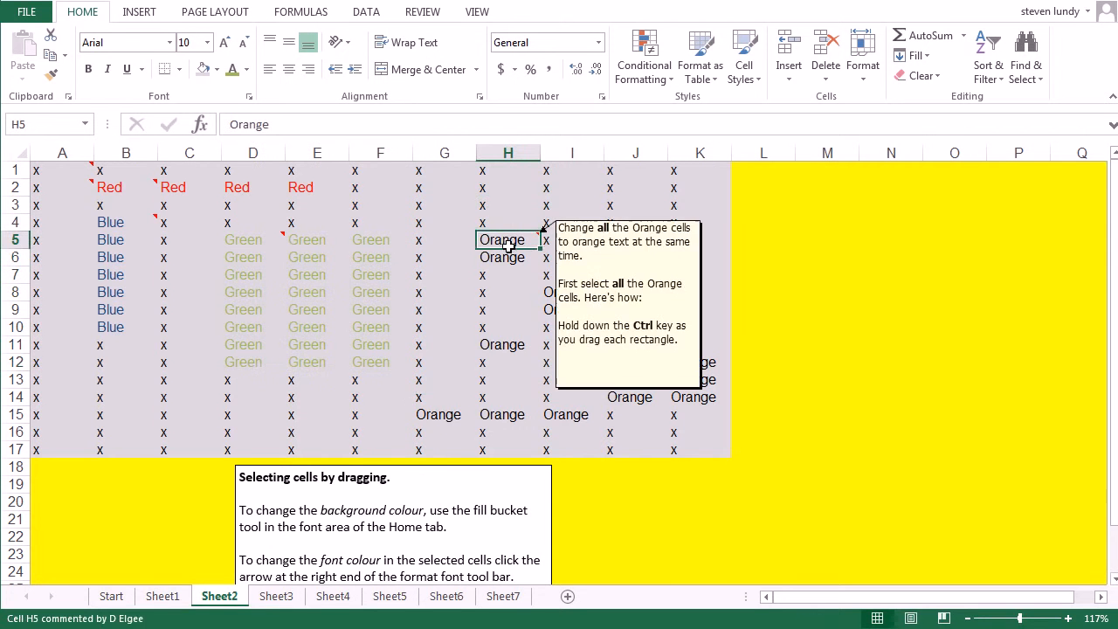
drag(509, 245, 511, 257)
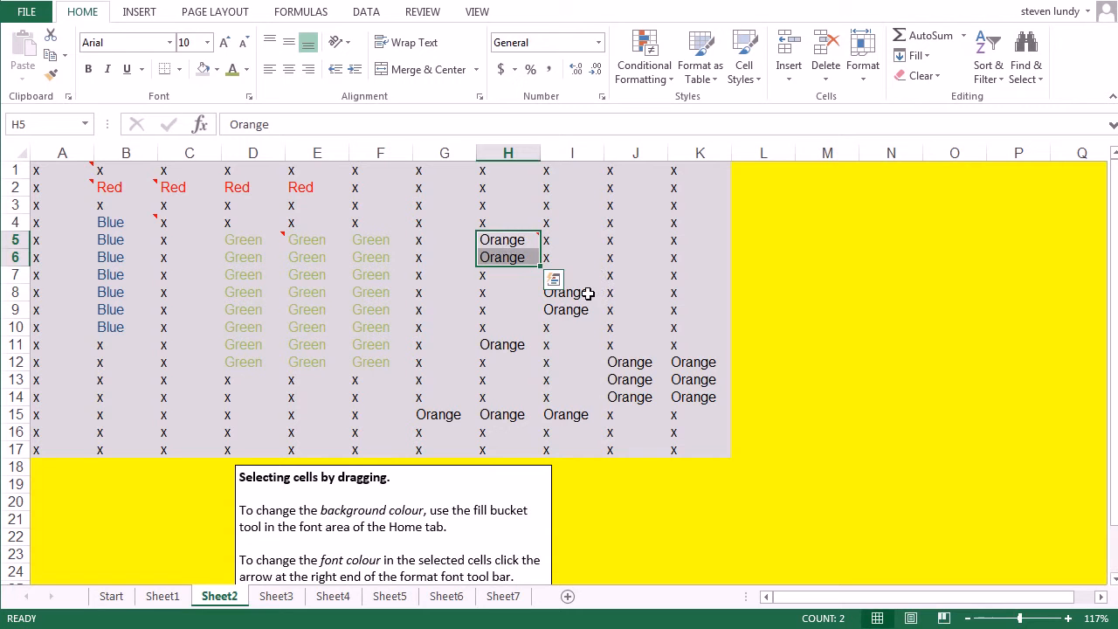
drag(588, 294, 589, 308)
drag(617, 362, 697, 401)
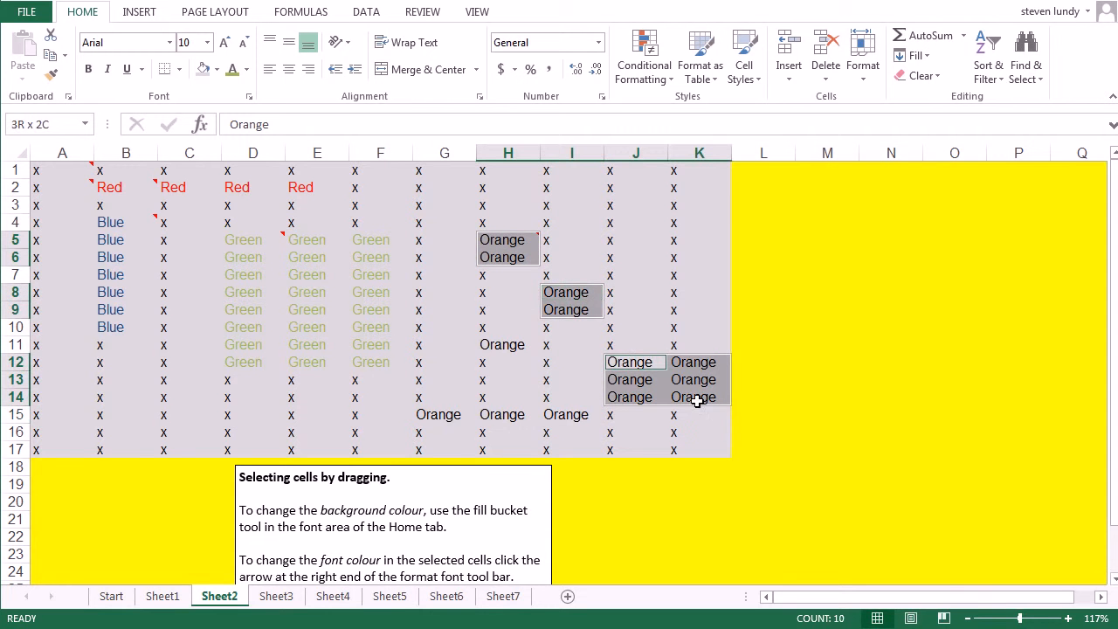
drag(439, 418, 568, 416)
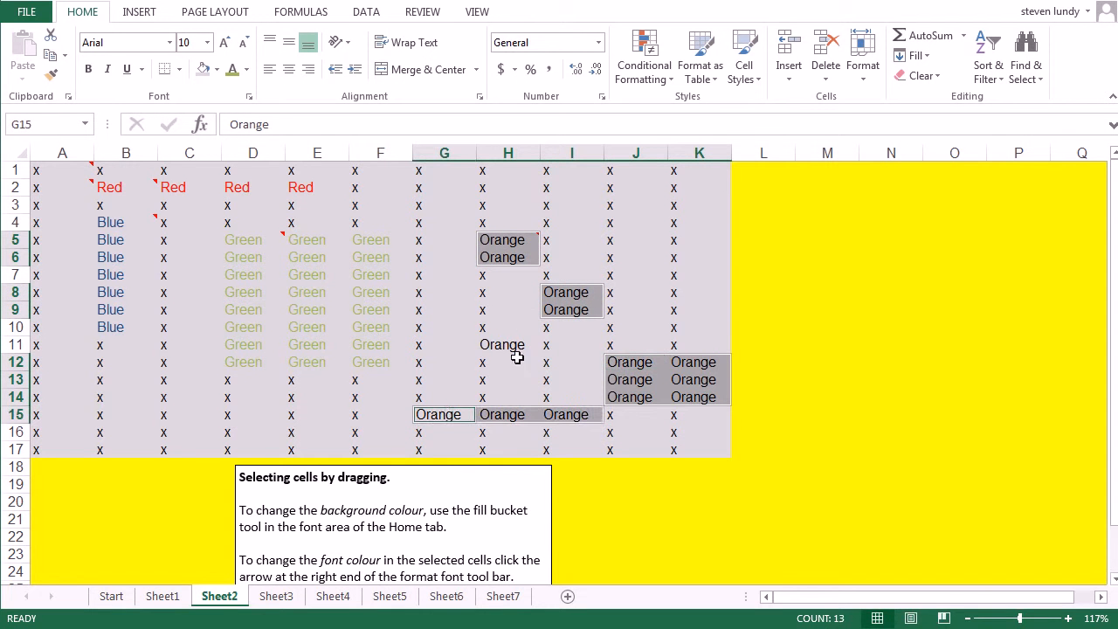
ctrl+click(511, 344)
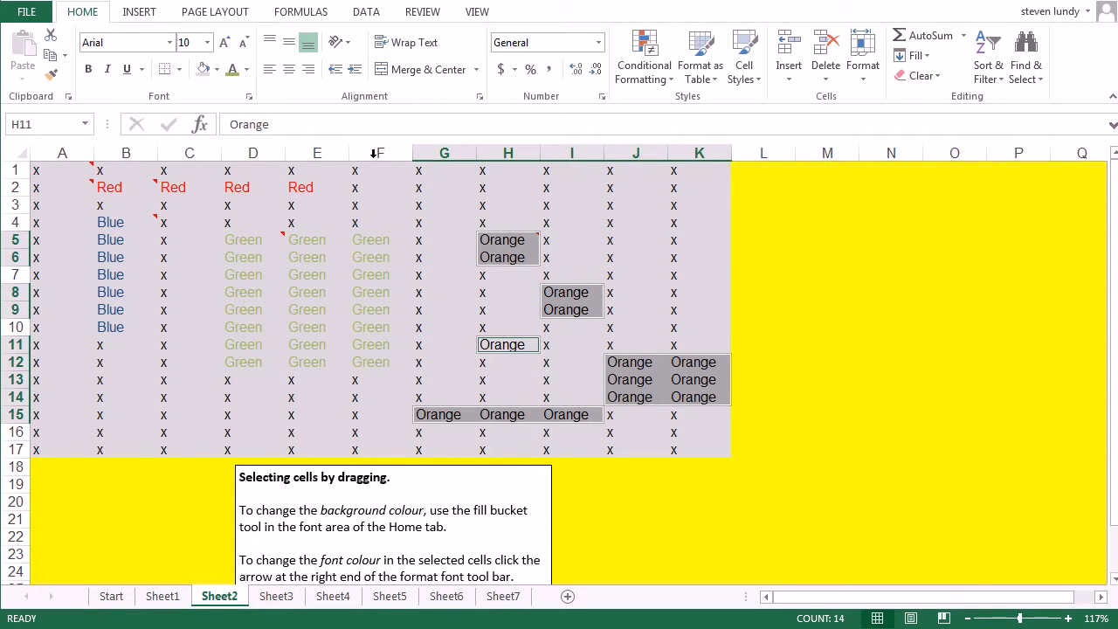
click(248, 70)
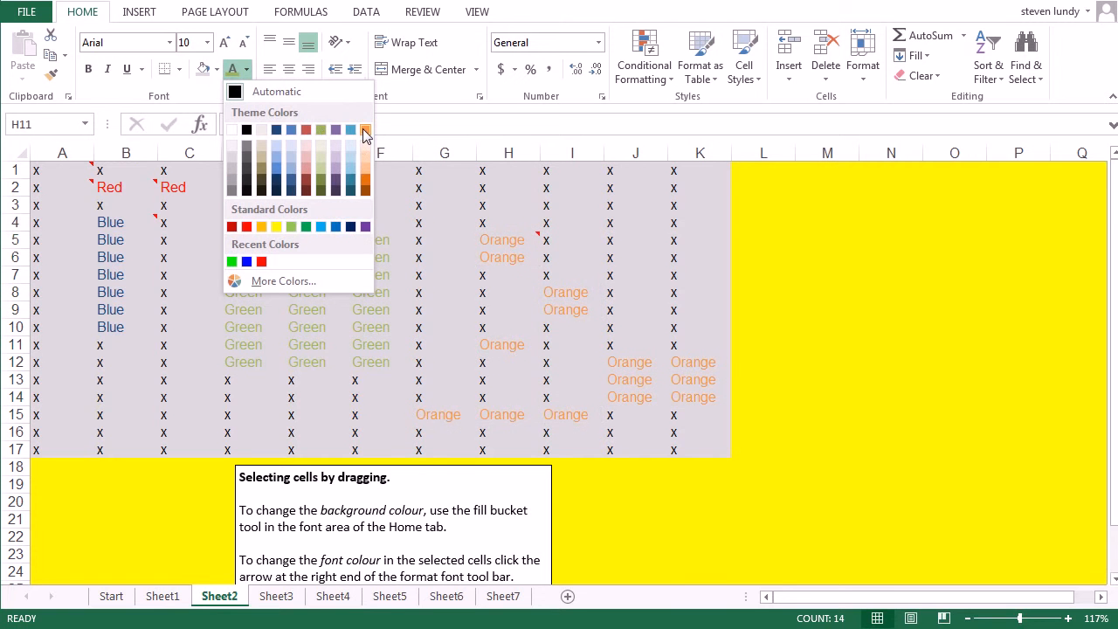
click(366, 182)
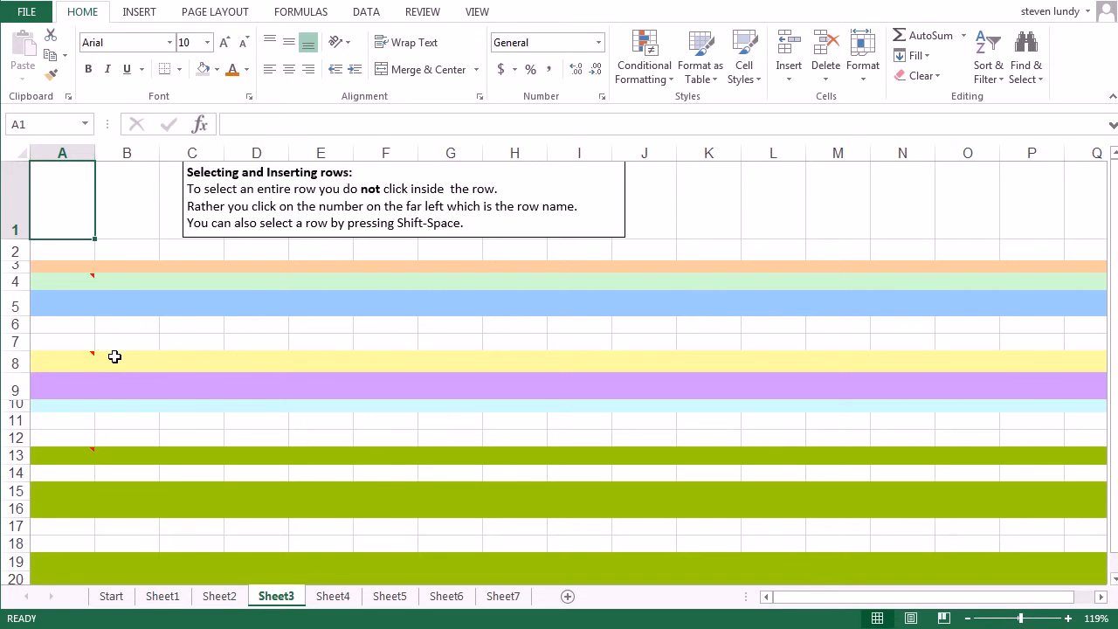
Insert a new row above the pale green row 4 on Sheet3
click(12, 281)
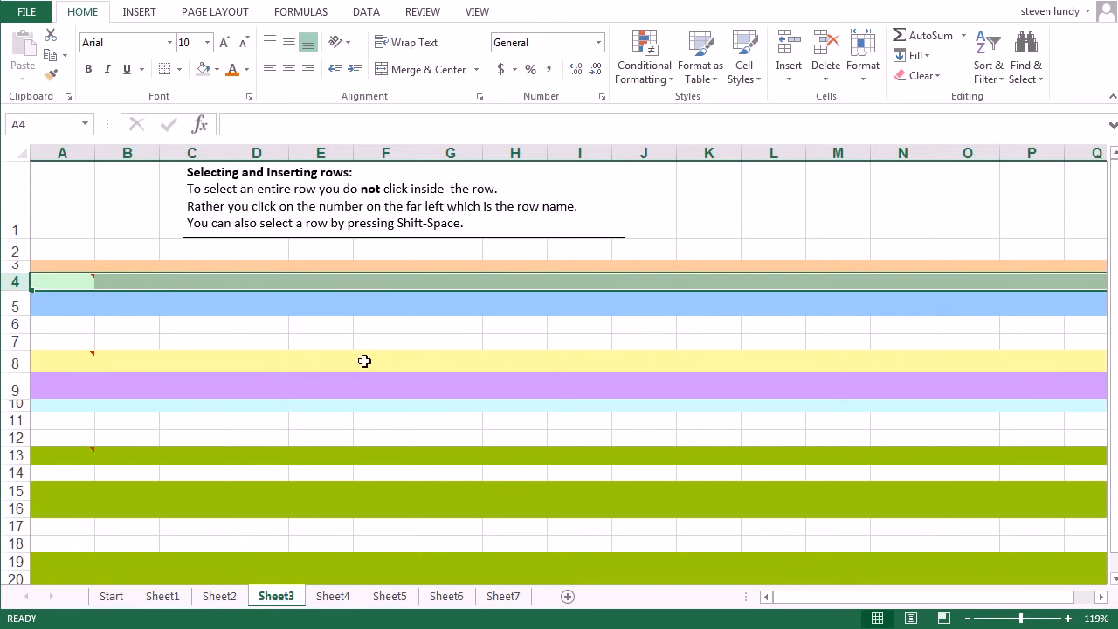
click(16, 283)
click(799, 59)
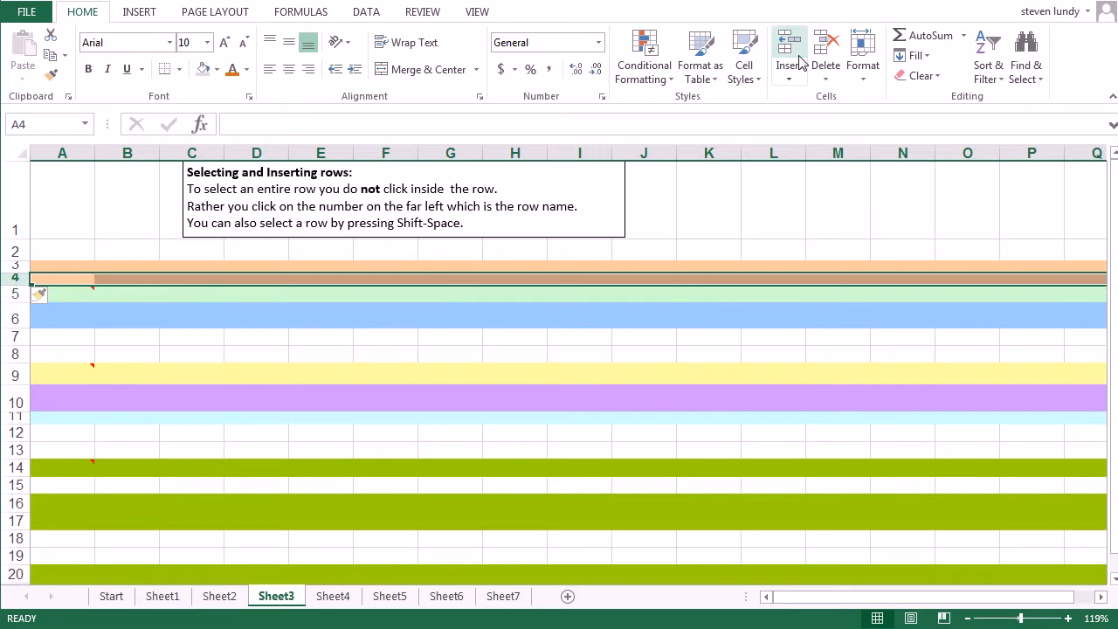
Insert a new row above the yellow row 9
click(10, 355)
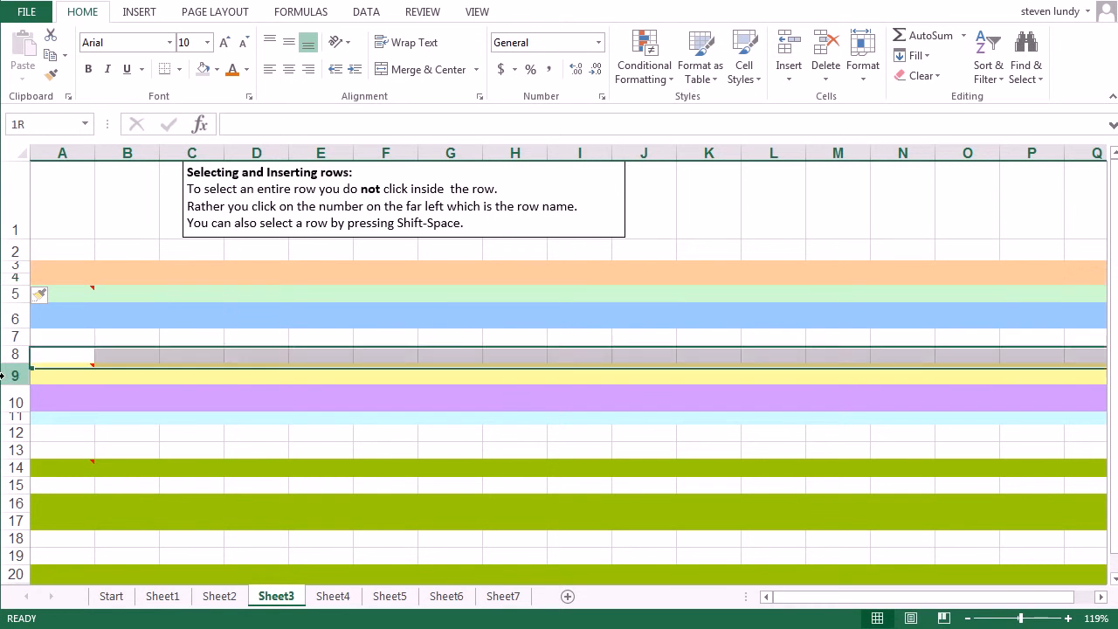
click(13, 373)
right_click(15, 378)
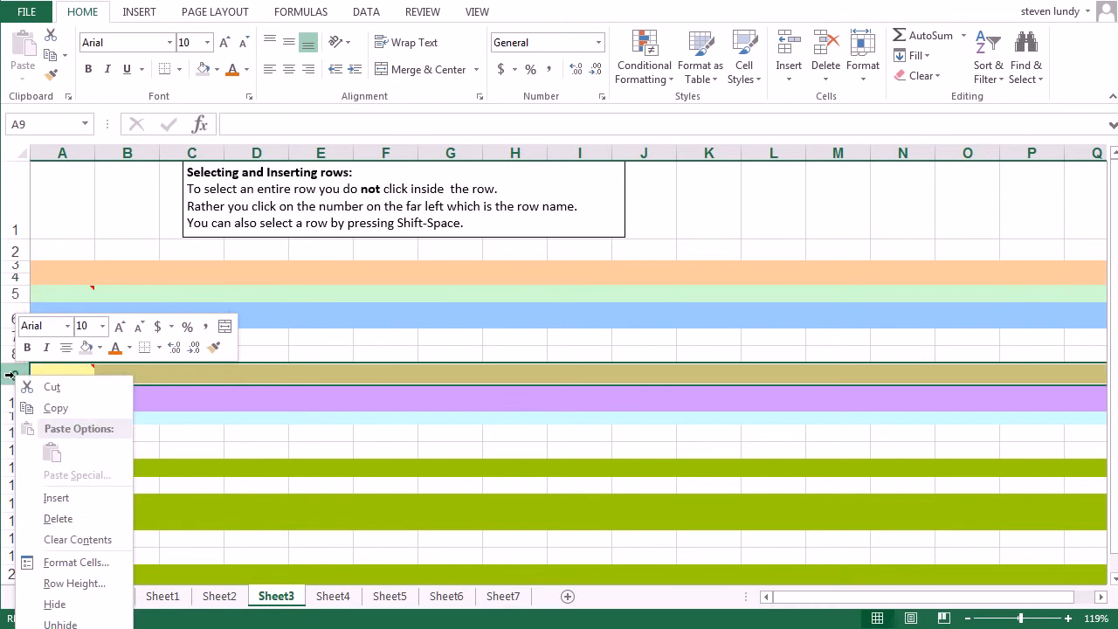
click(93, 498)
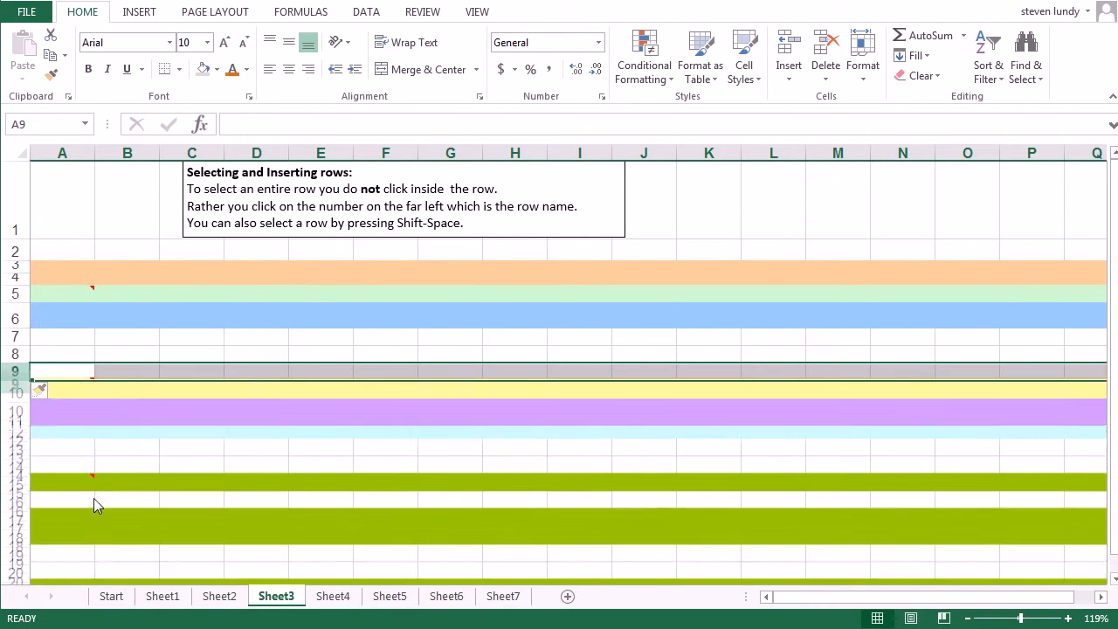
Select the olive green rows 15, 17, 18, 21, 22 and 23 together and insert a new row above each
click(7, 483)
scroll(9, 483, down, 2)
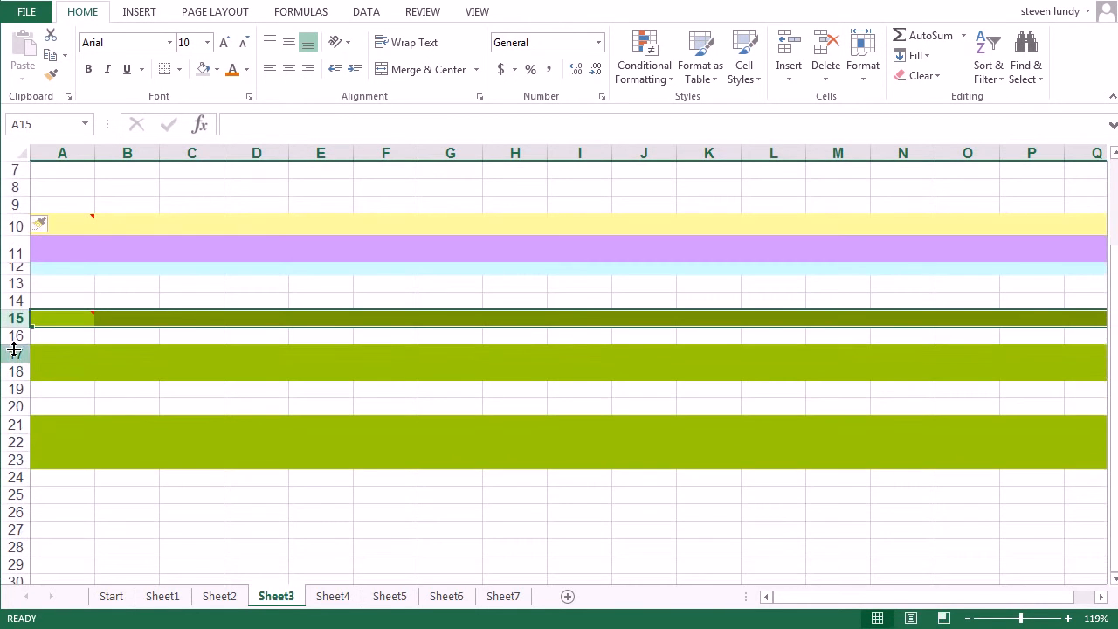
ctrl+click(14, 352)
ctrl+click(14, 371)
ctrl+click(16, 424)
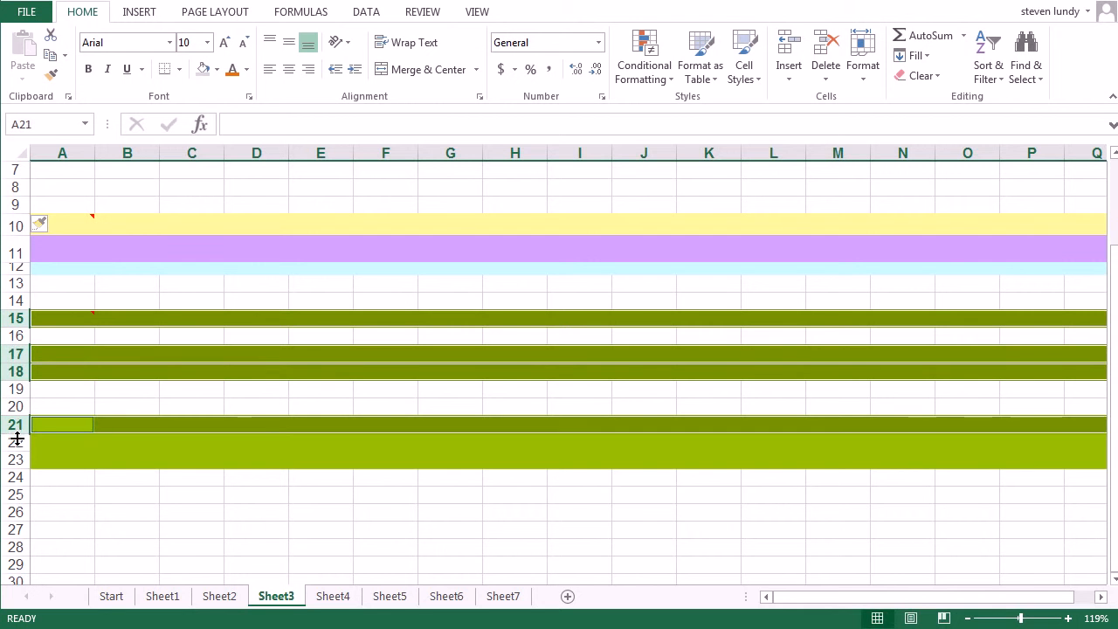
ctrl+click(16, 442)
ctrl+click(14, 459)
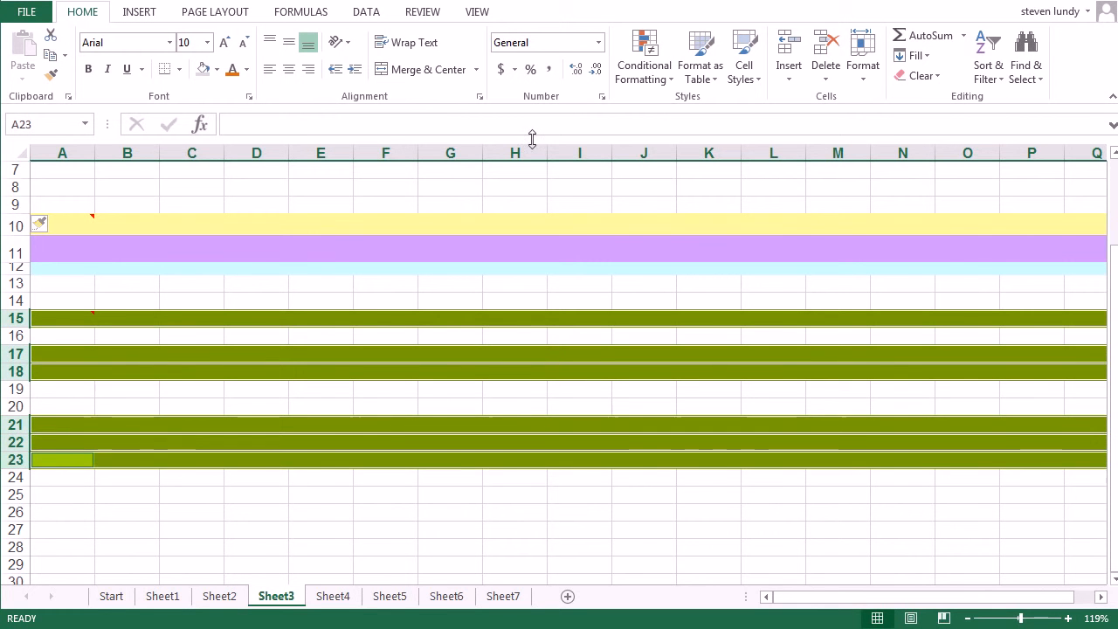
right_click(22, 349)
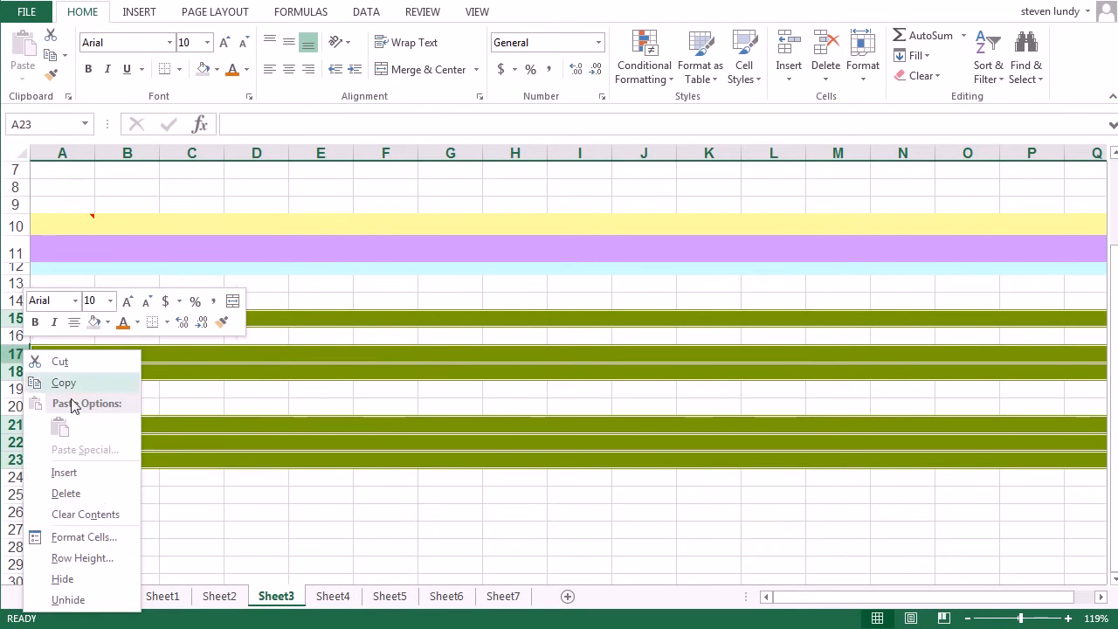
click(89, 476)
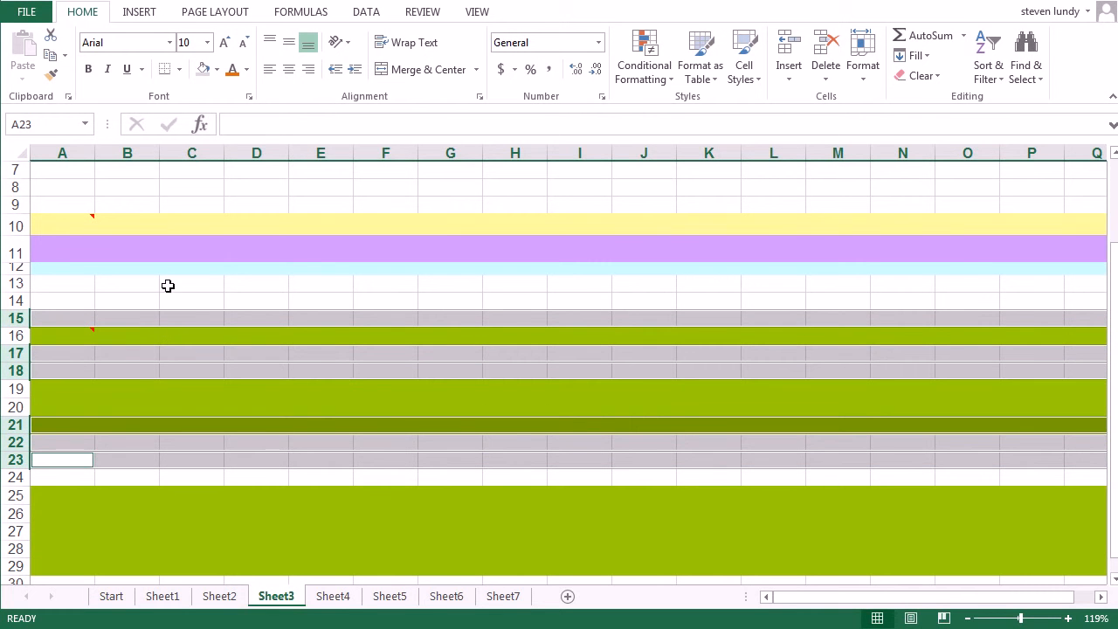
click(168, 284)
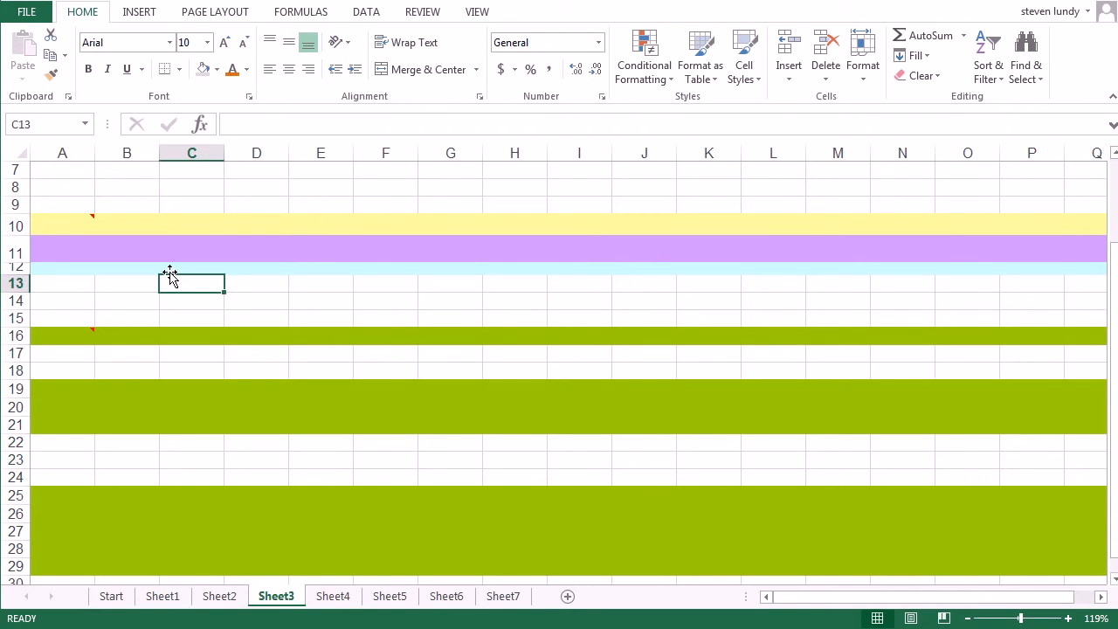
On Sheet4, insert a new column before the pale green column D
click(348, 597)
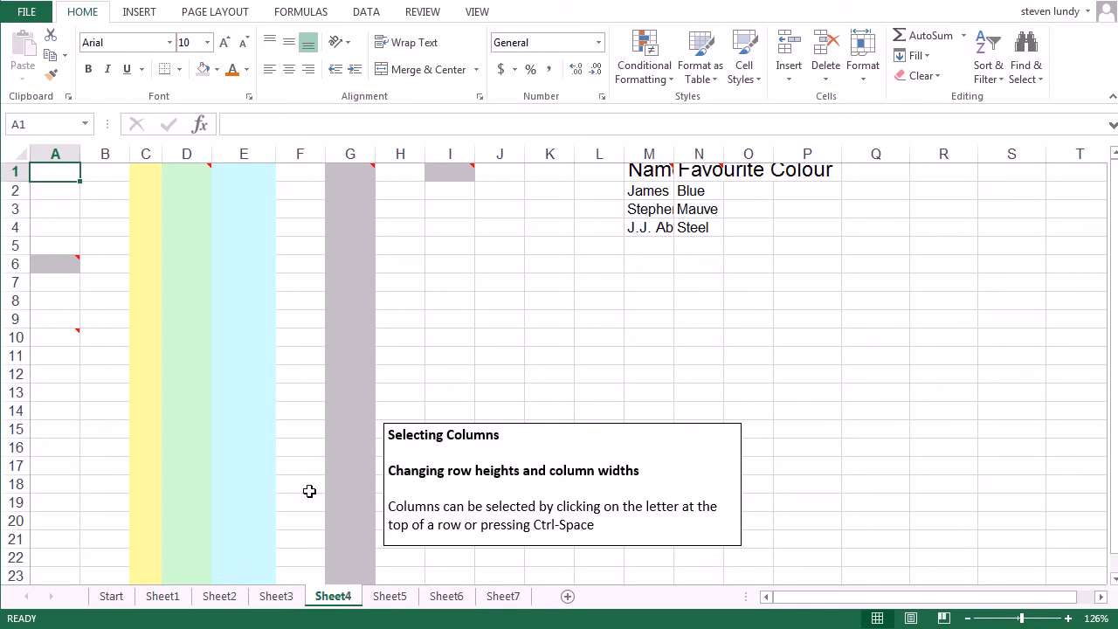
click(193, 153)
right_click(193, 155)
key(Escape)
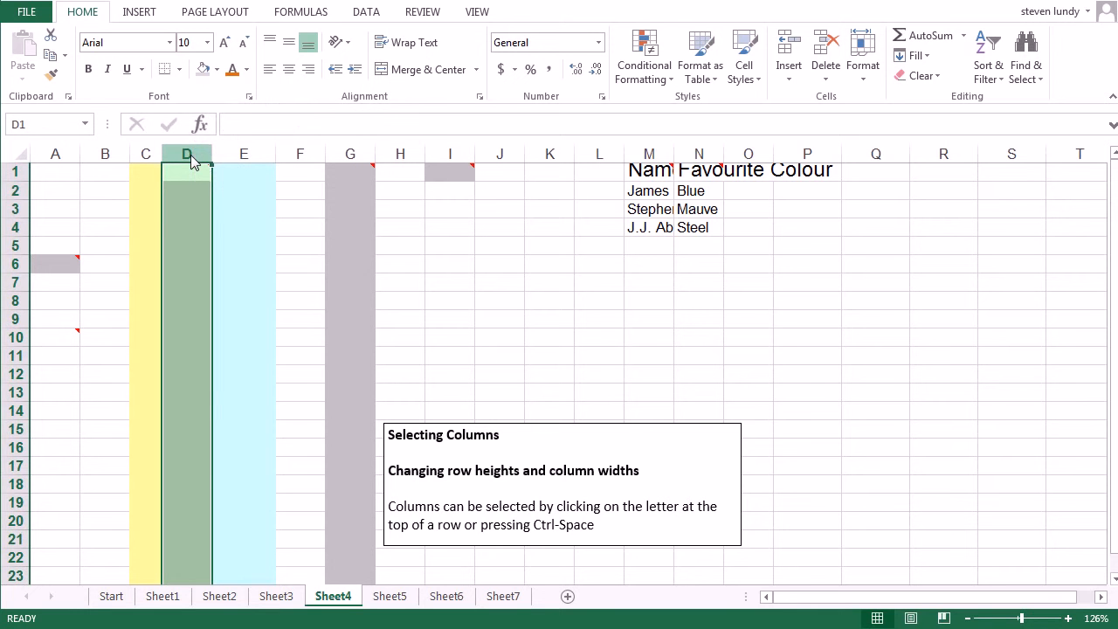
click(354, 153)
click(190, 153)
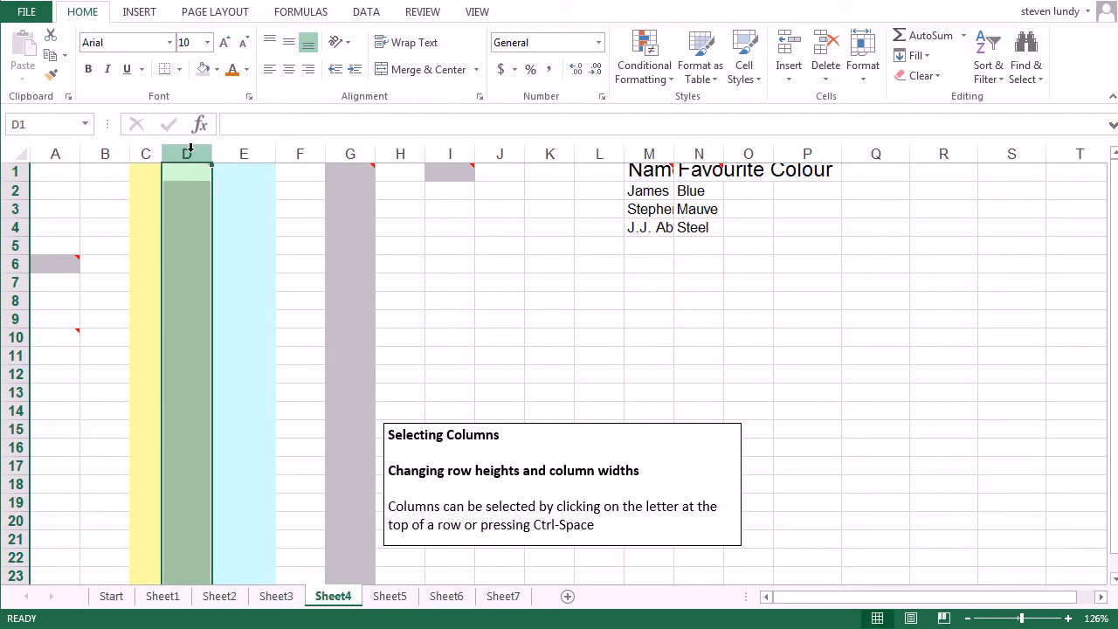
right_click(190, 153)
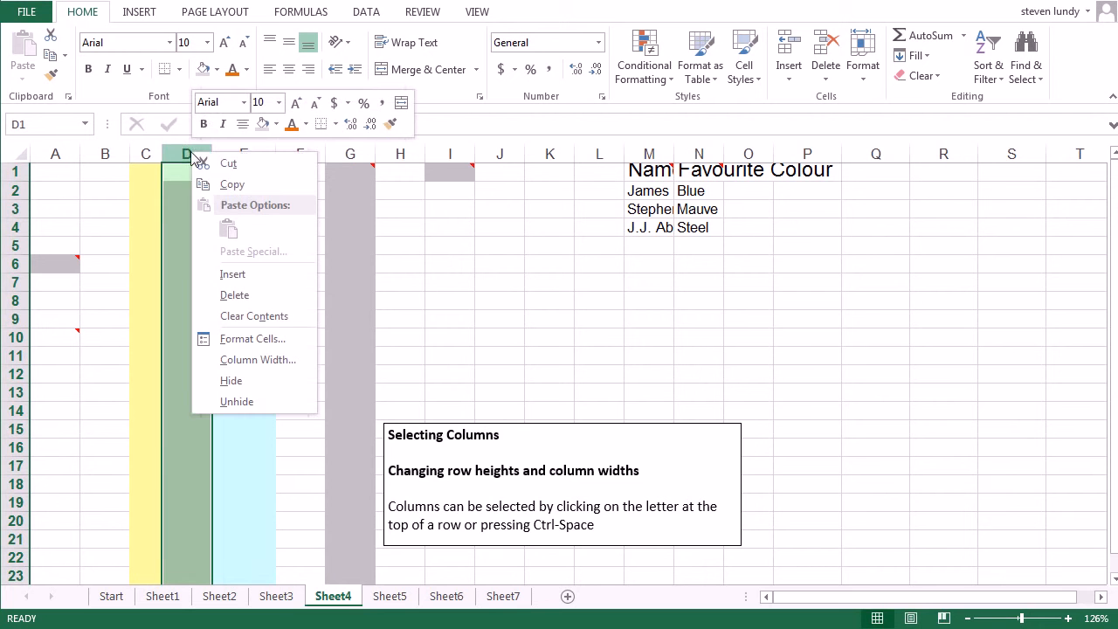
click(255, 275)
Insert a new sheet column before the grey column H
click(371, 154)
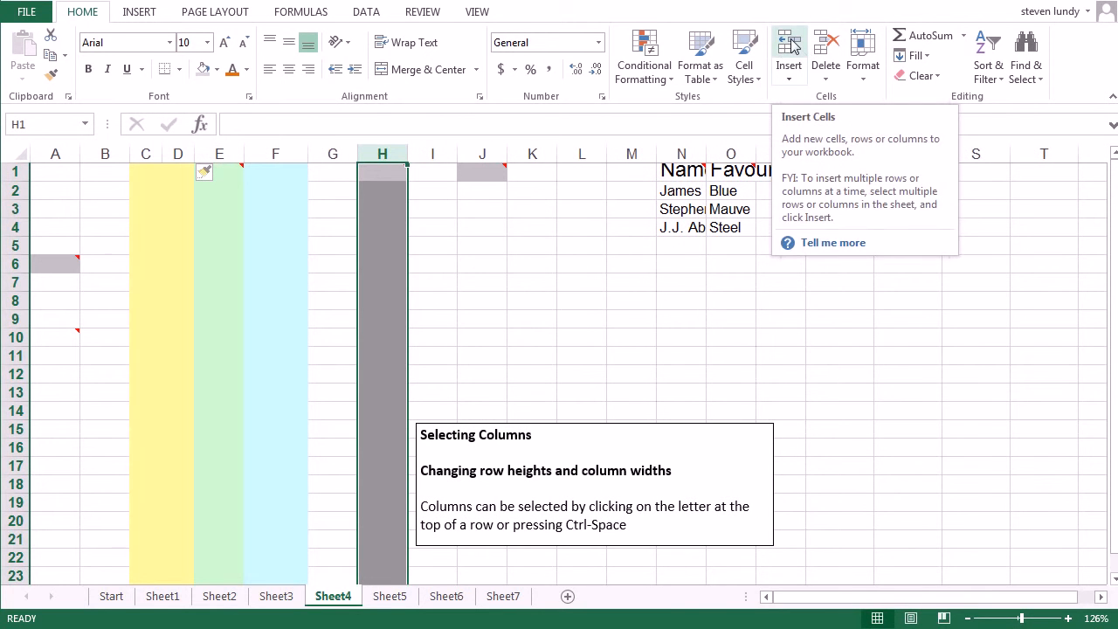
click(789, 70)
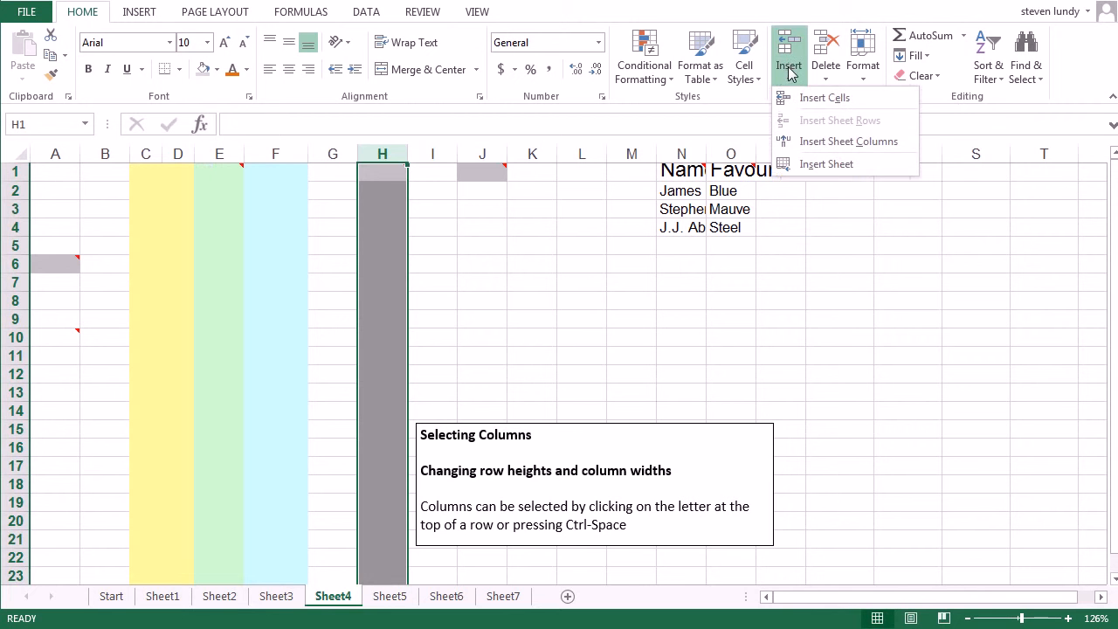
click(812, 140)
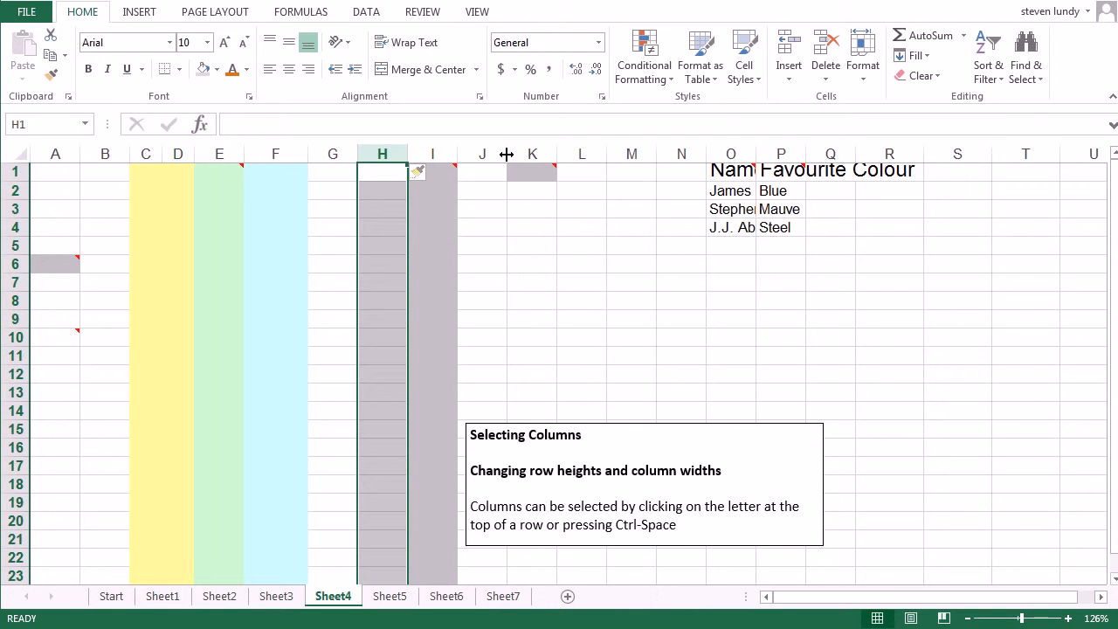
Widen column J to more than double, and give columns E to J one equal, moderately wide width
drag(506, 153, 581, 156)
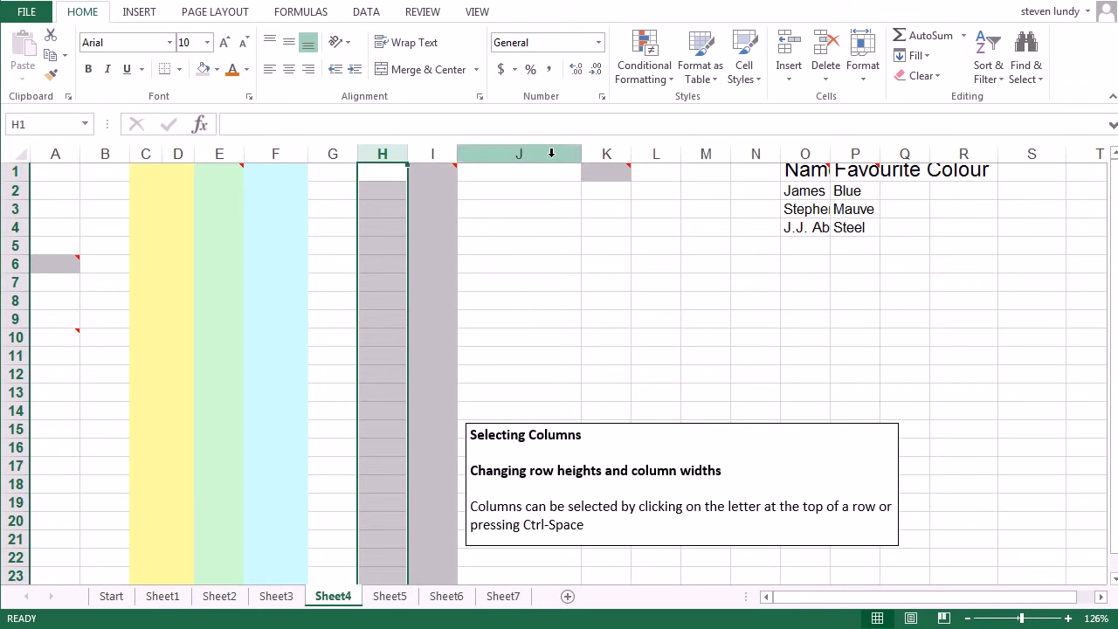
drag(549, 153, 219, 153)
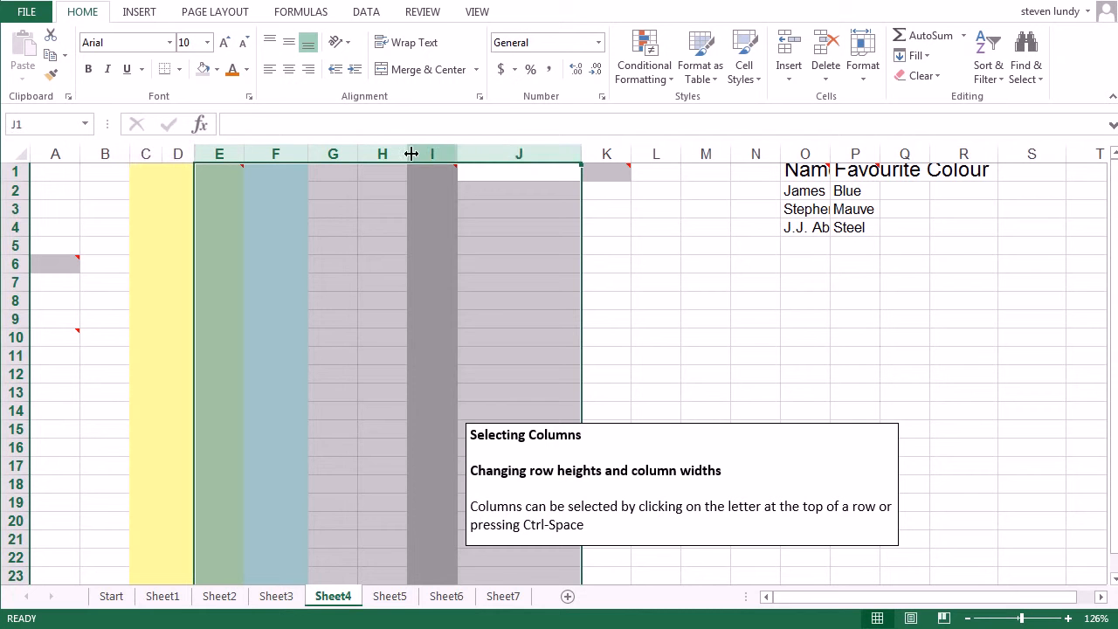
drag(408, 154, 431, 152)
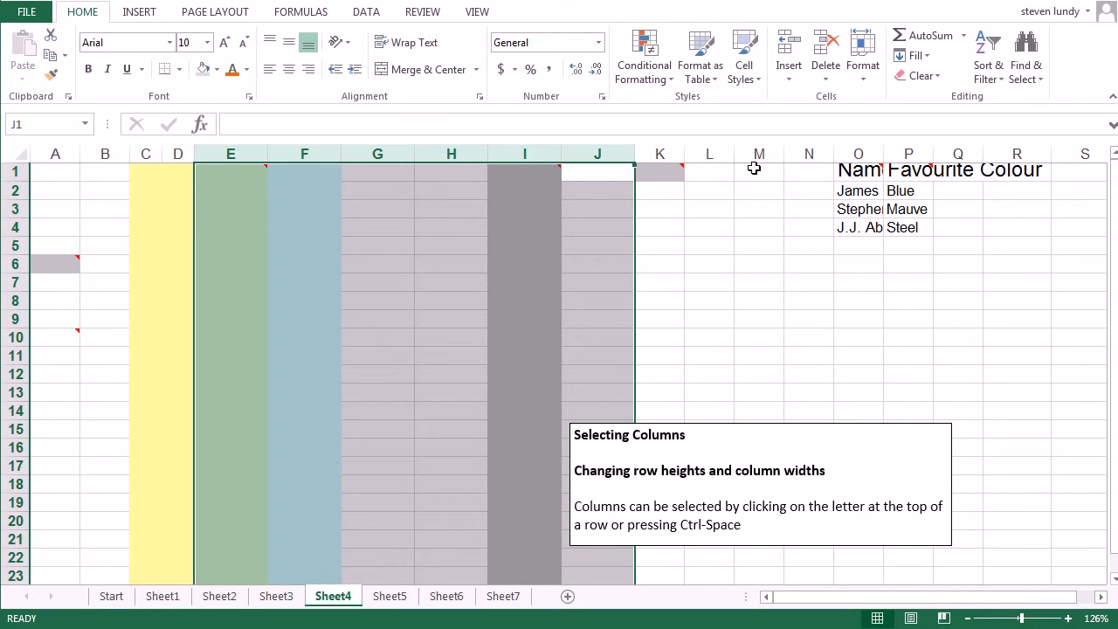
AutoFit the widths of the "Name" column O and the "Favourite Colour" column P to their contents
double_click(885, 148)
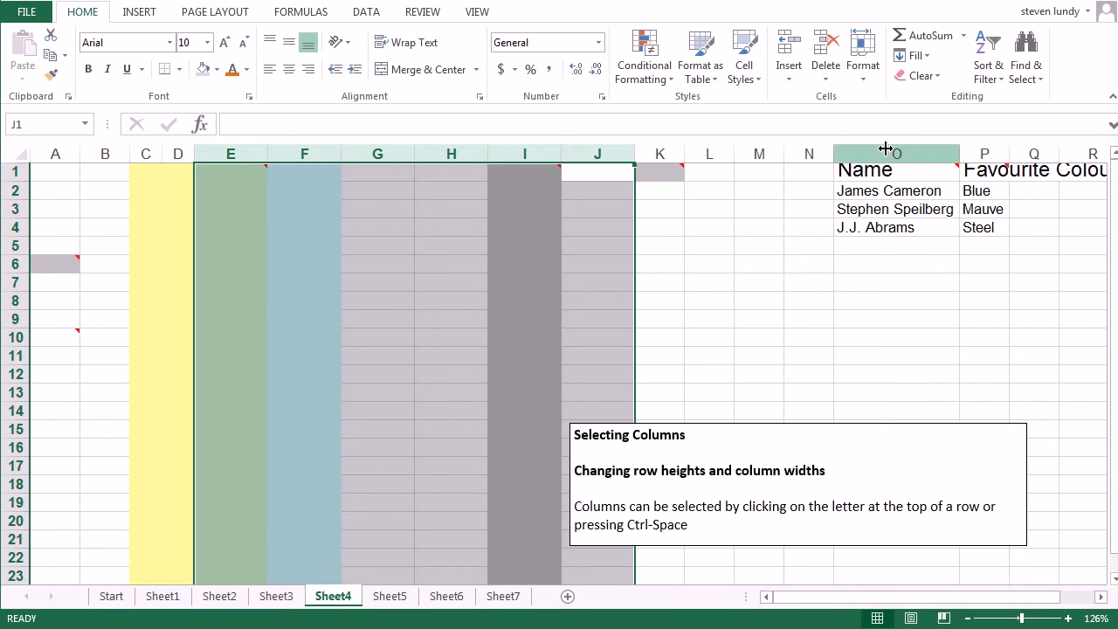
double_click(1010, 154)
click(1010, 153)
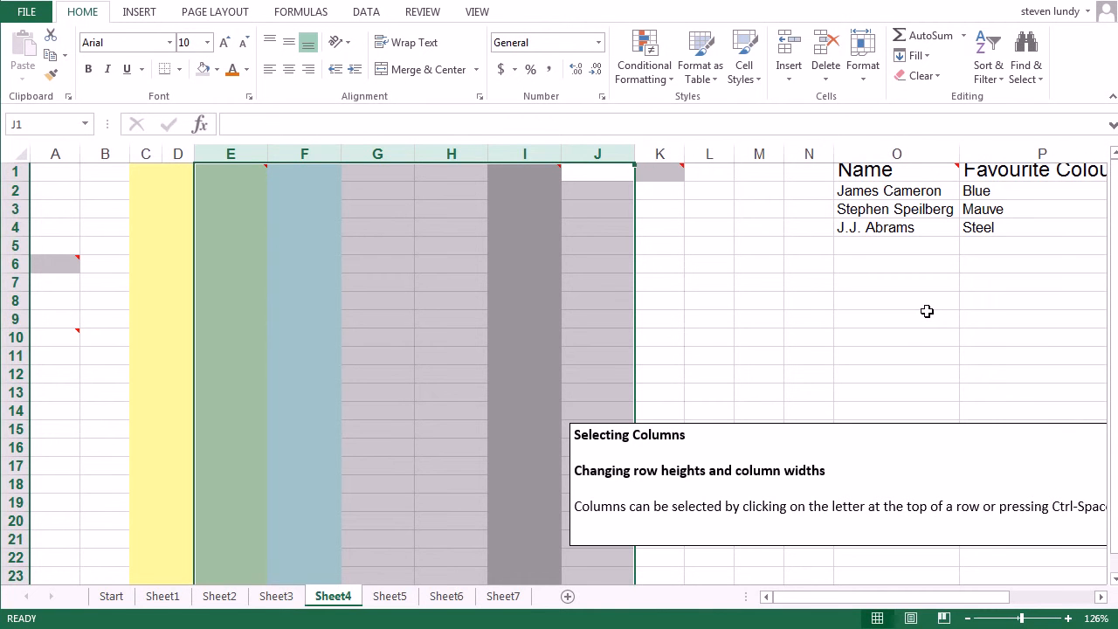
On Sheet5, delete the two light blue columns D and E
key(ctrl+Page_Down)
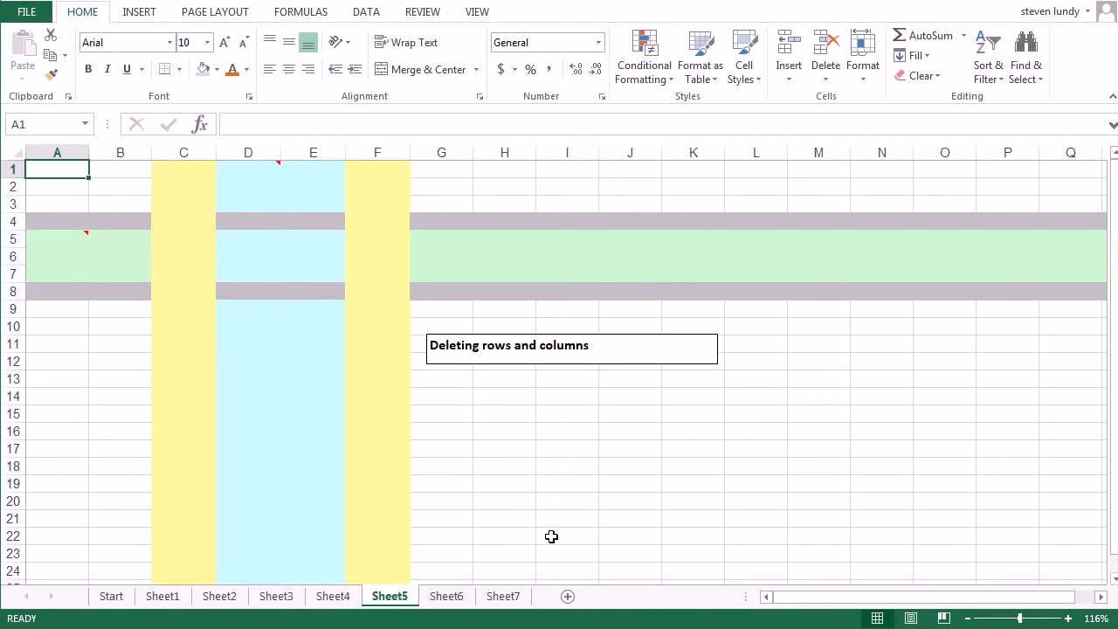
drag(250, 153, 313, 153)
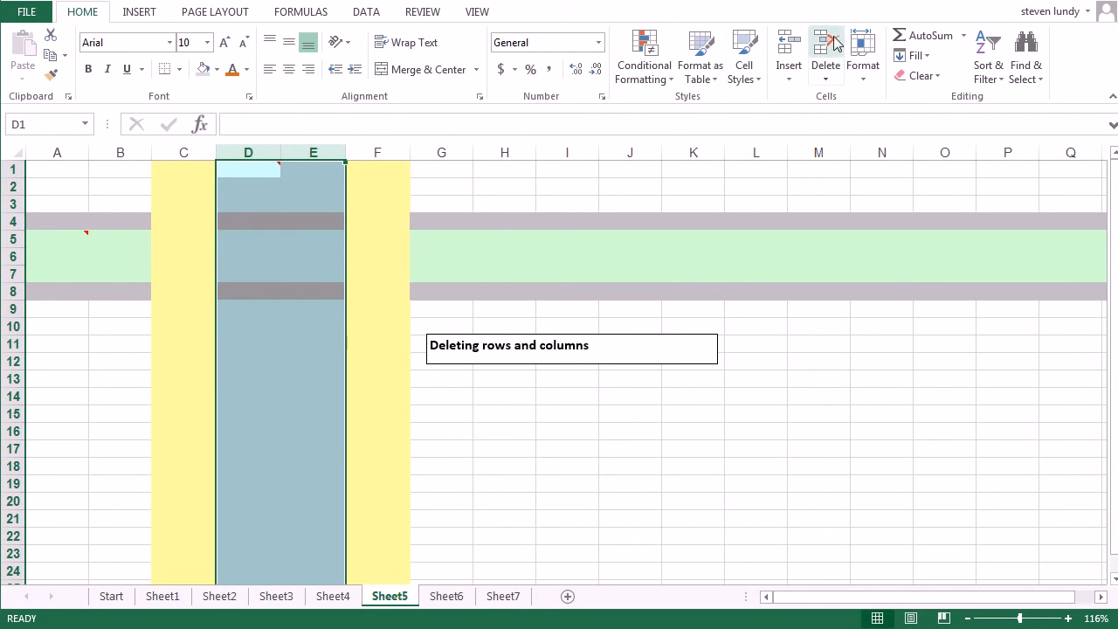
right_click(285, 183)
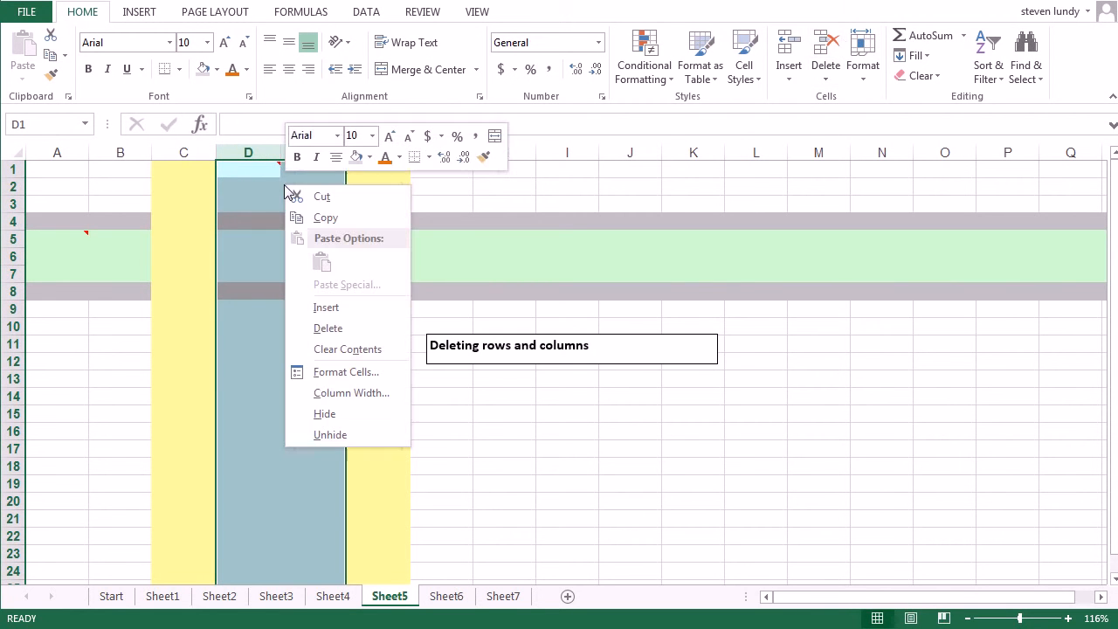
click(373, 331)
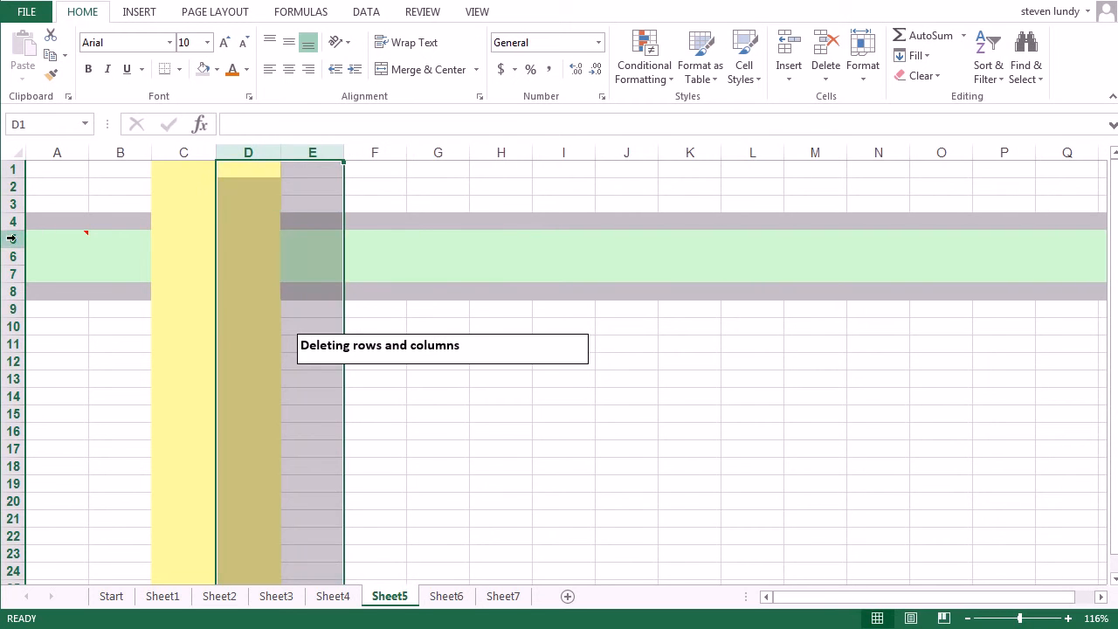
Delete the pale green rows 5 to 7
drag(14, 240, 14, 275)
click(826, 54)
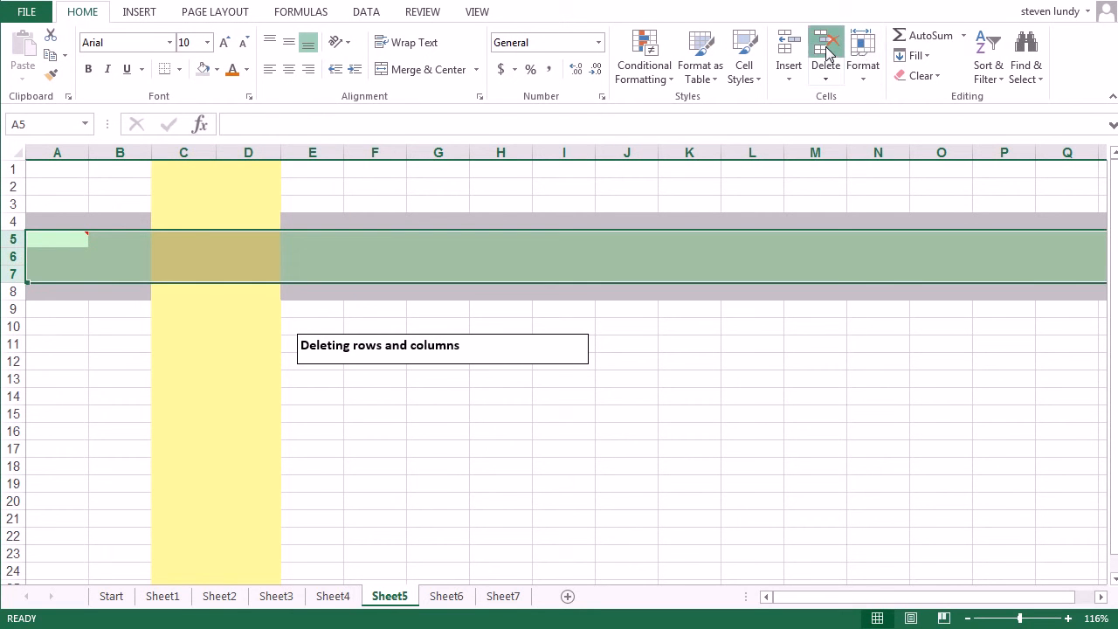
On Sheet6, clear the contents of the yellow "clear this" cells C5:E11, keeping their fill colour
click(452, 597)
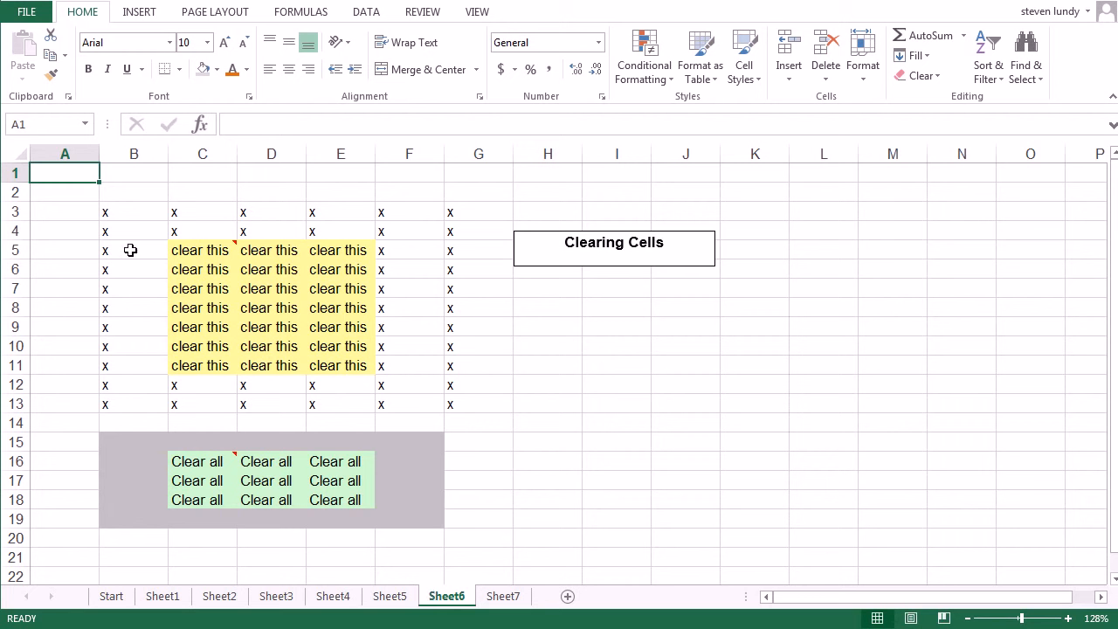
drag(190, 250, 339, 364)
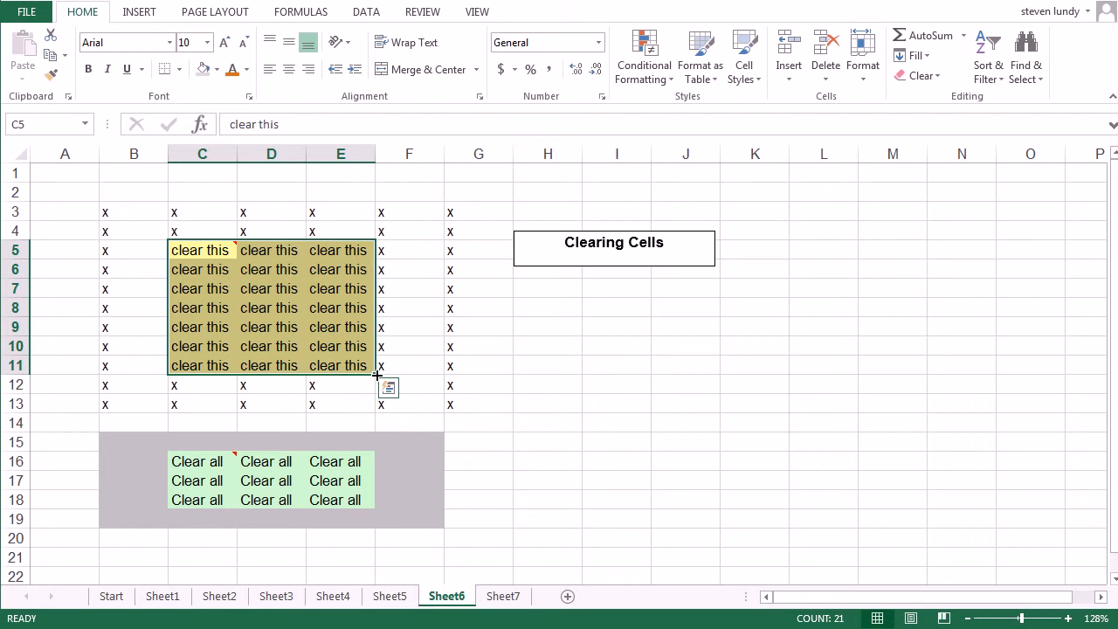
drag(376, 375, 166, 237)
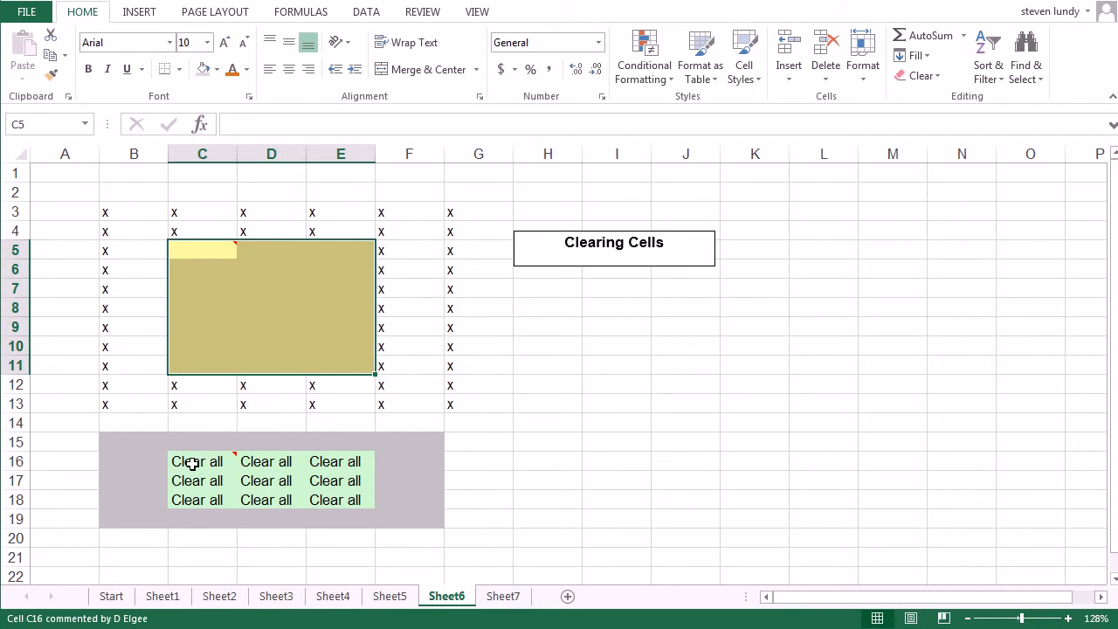
Clear everything, both contents and formatting, from the pale green "Clear all" cells C16:E18
drag(180, 459, 353, 507)
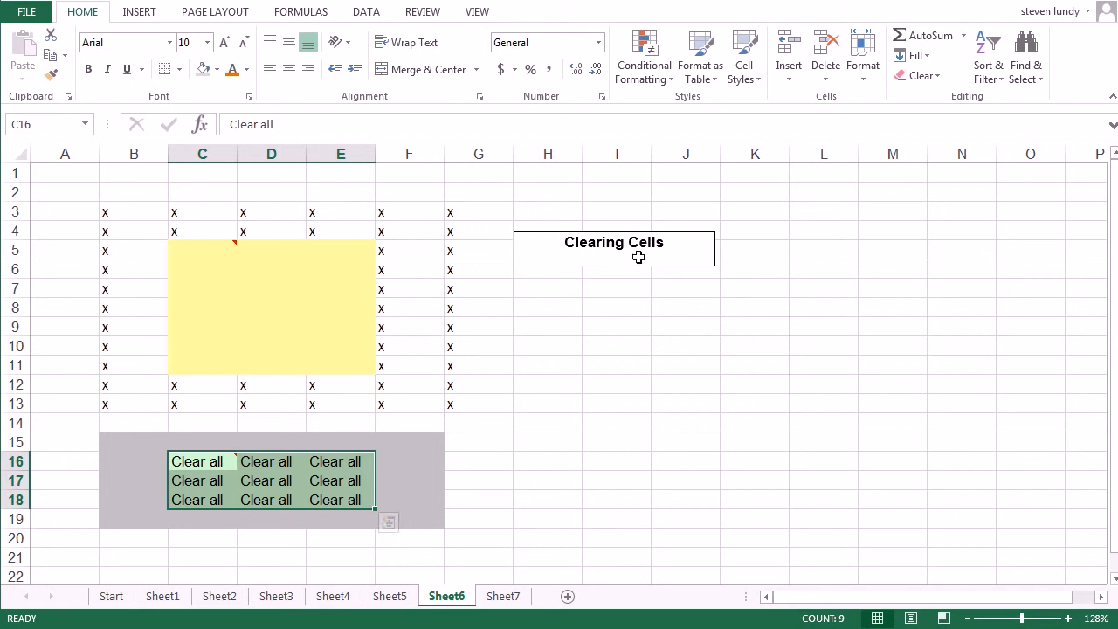
click(938, 80)
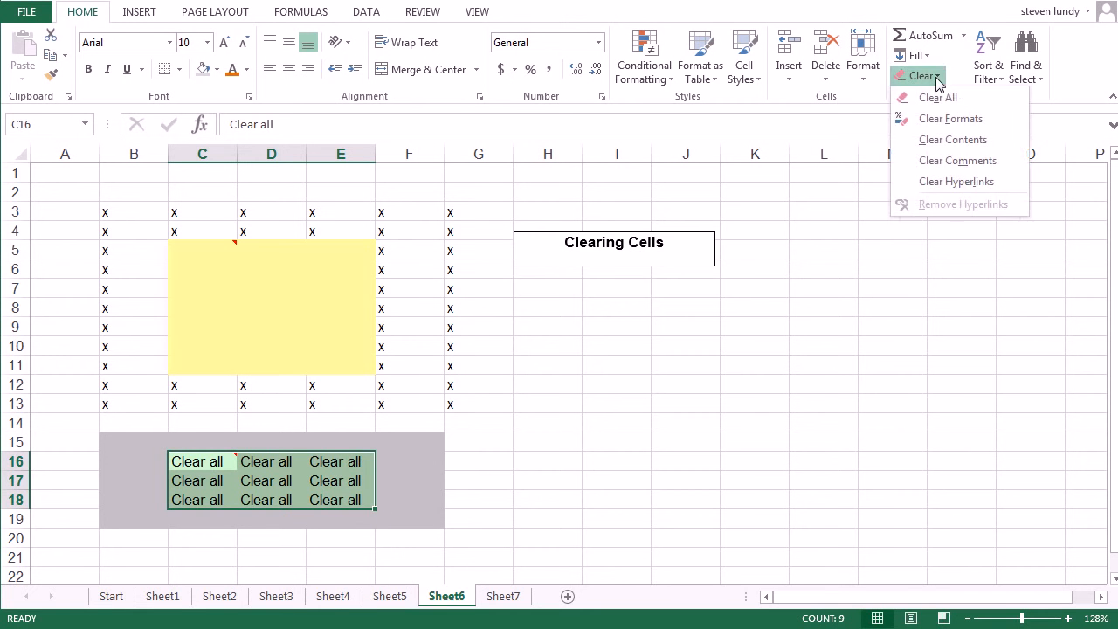
click(938, 94)
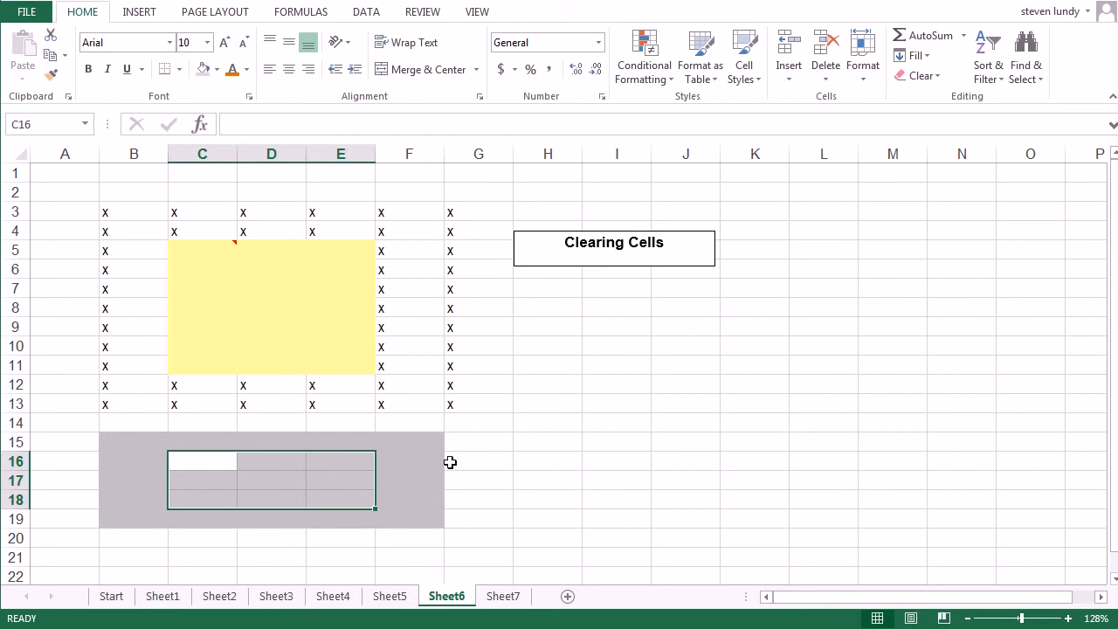
click(528, 464)
drag(232, 458, 338, 495)
click(326, 486)
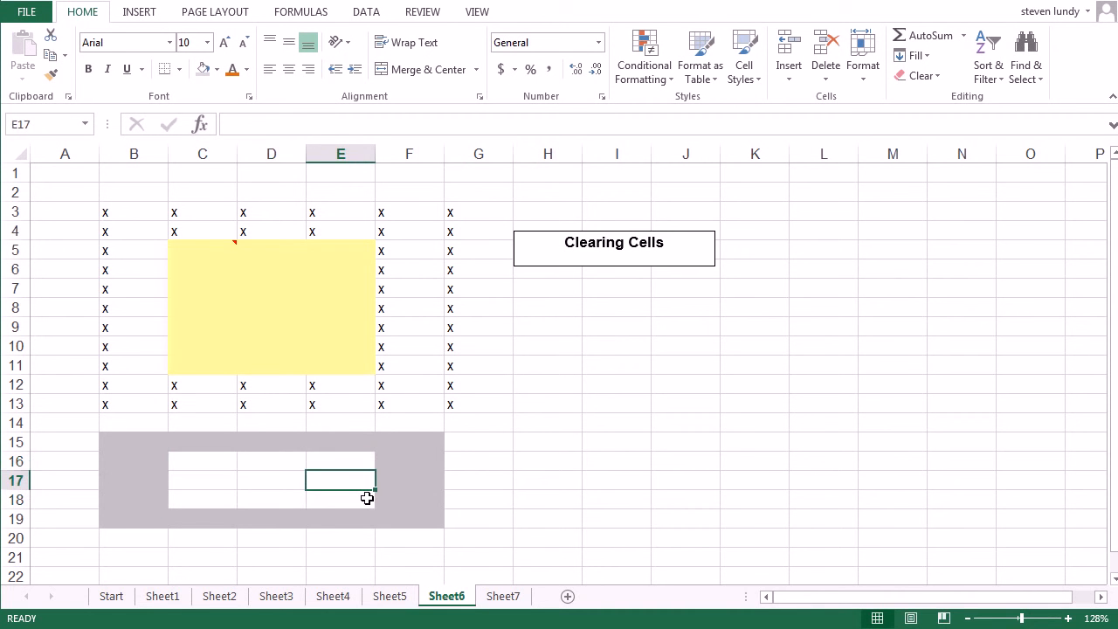
On Sheet7, move the yellow cells B4:B6 onto gray G11:G13 and the green block E3:F6 onto gray C14:D17
click(501, 596)
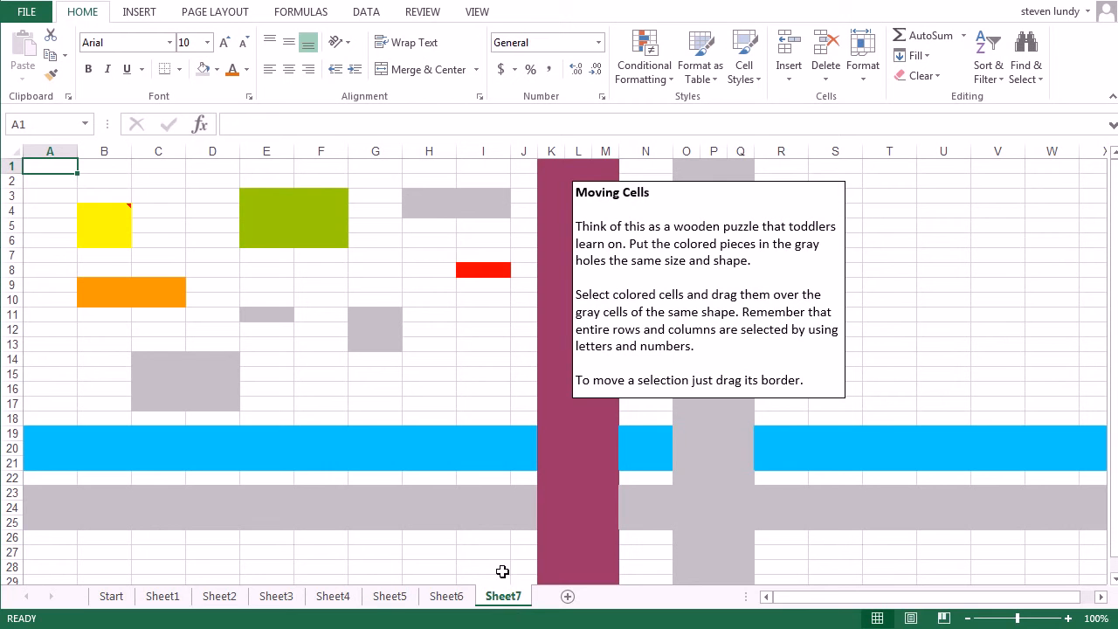
click(93, 208)
drag(93, 208, 95, 237)
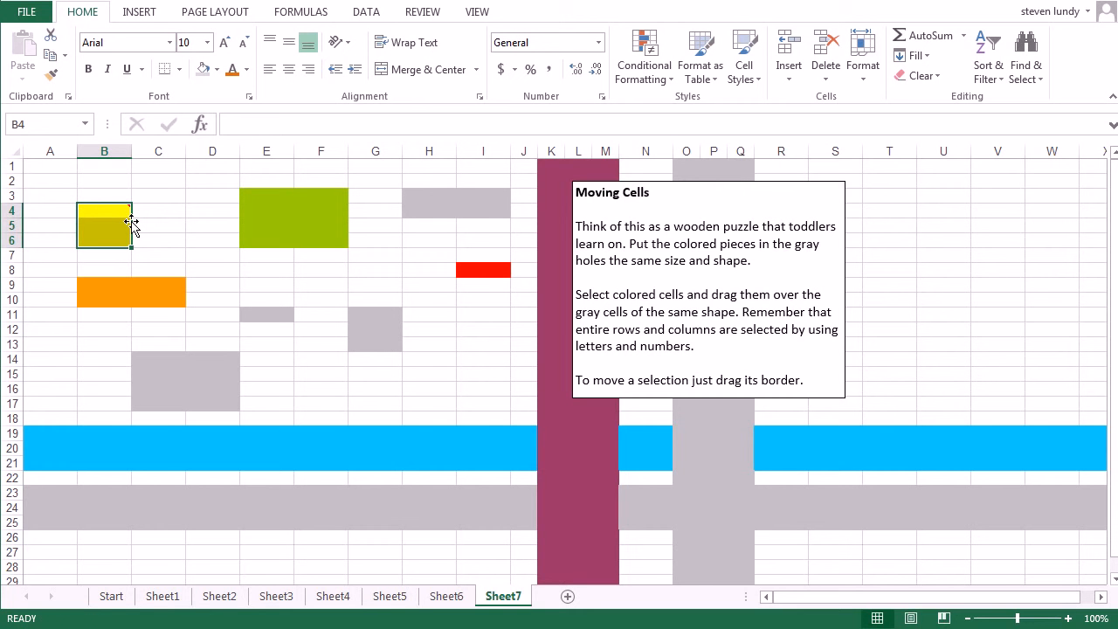
drag(131, 224, 393, 332)
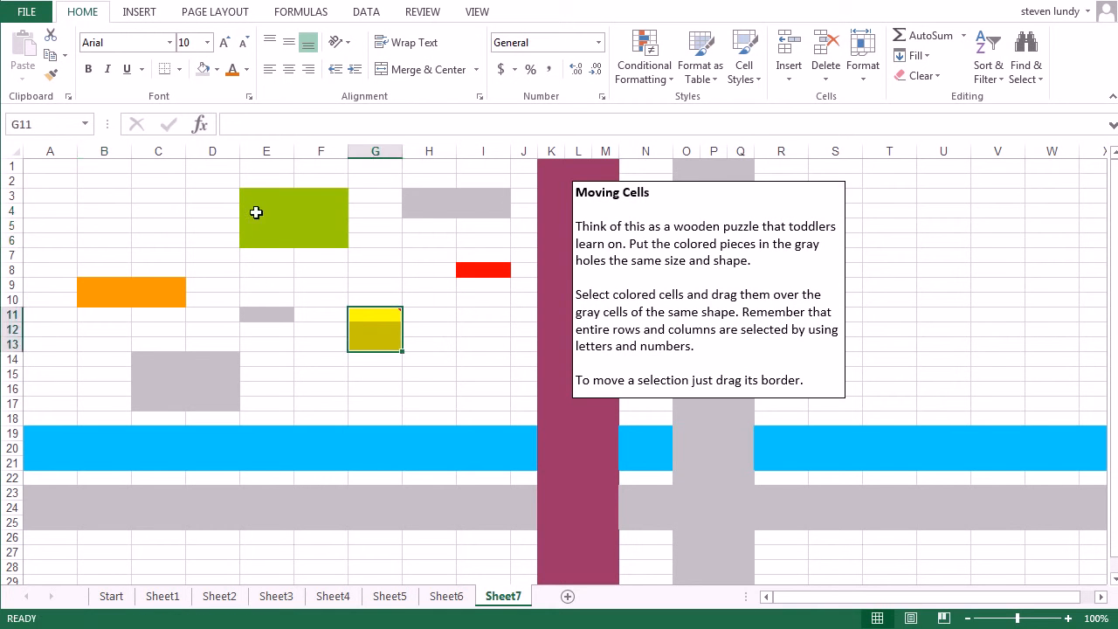
mouse_move(267, 194)
mouse_down()
mouse_move(340, 236)
mouse_move(229, 401)
mouse_up()
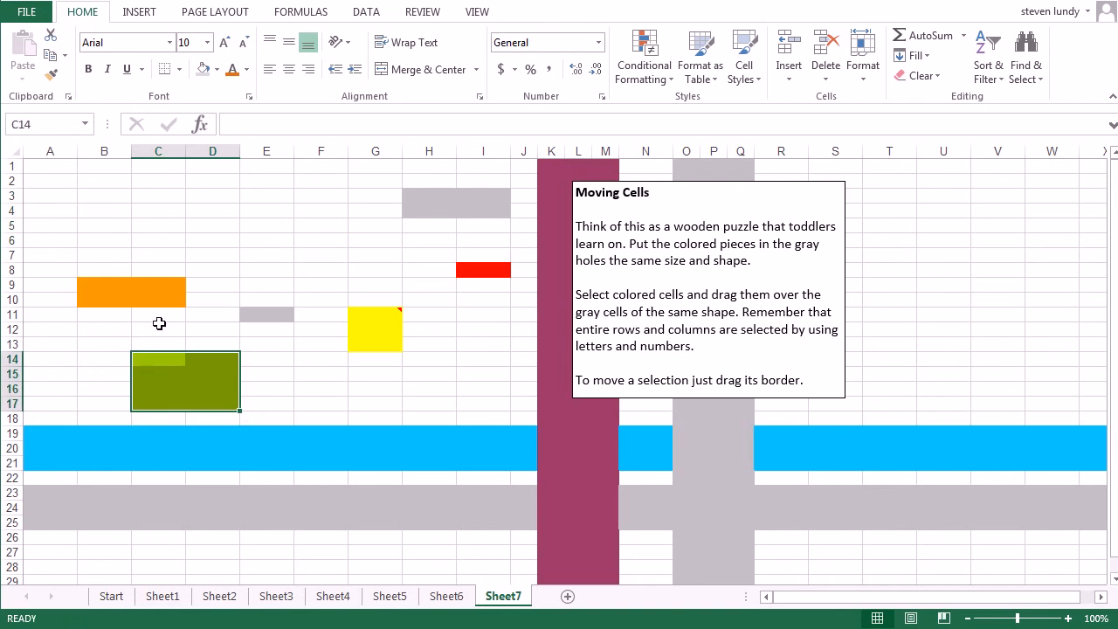
Move the orange block B9:C10 onto gray H3:I4 and the red cell I8 onto gray E11
drag(110, 281, 493, 210)
click(490, 269)
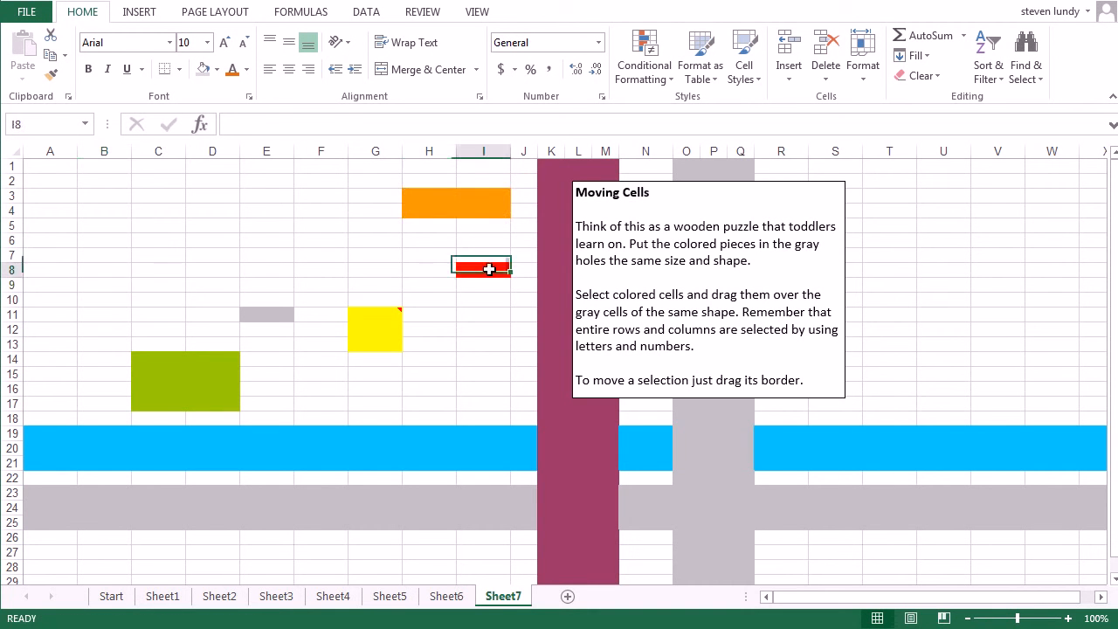
drag(512, 269, 285, 319)
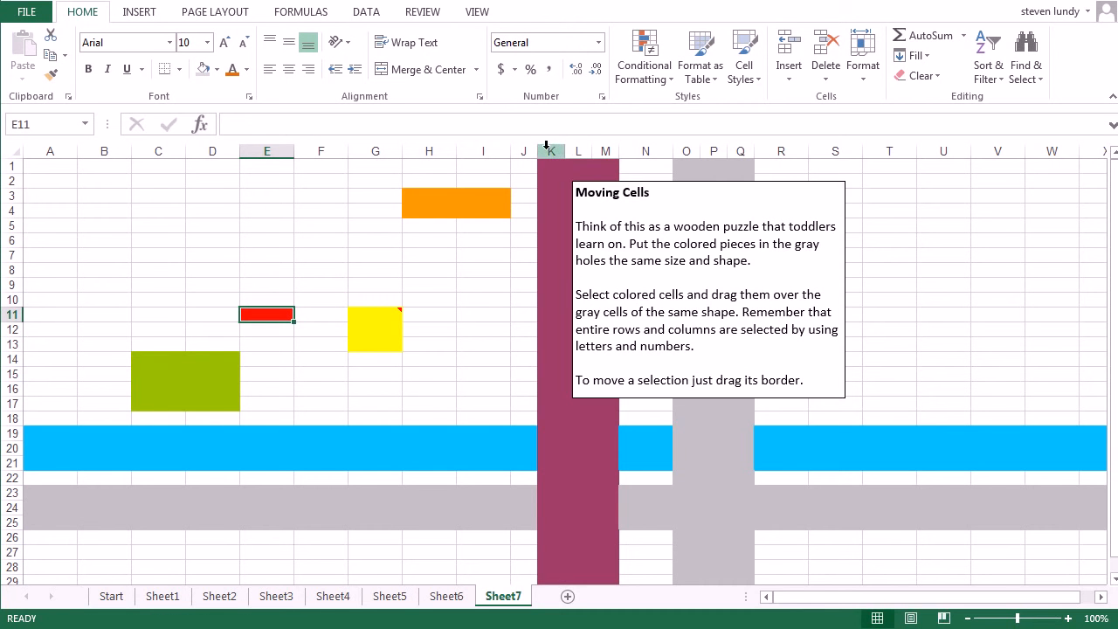
Move the entire maroon columns K to M onto gray columns O to Q, and the blue rows 19 to 21 onto gray rows 23 to 25
drag(546, 146, 712, 181)
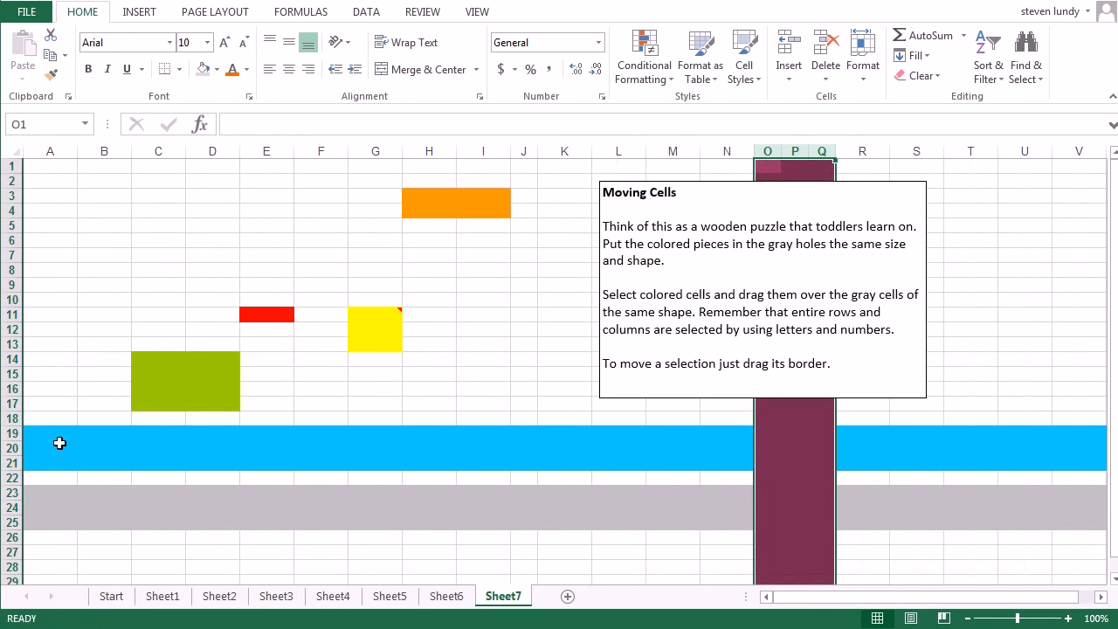
drag(17, 435, 18, 459)
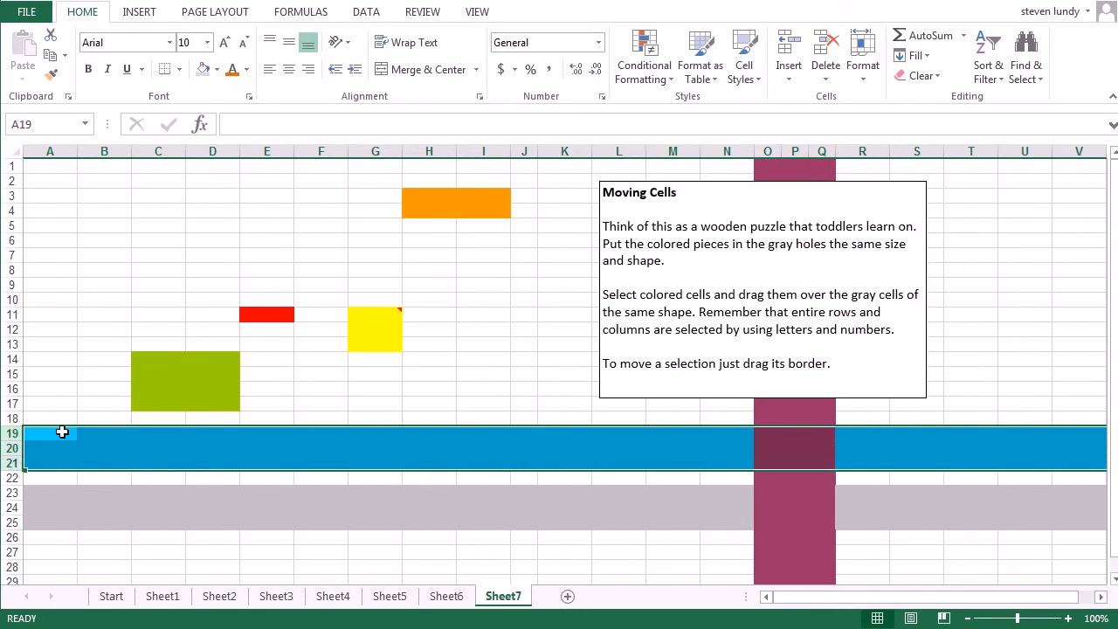
drag(65, 429, 70, 491)
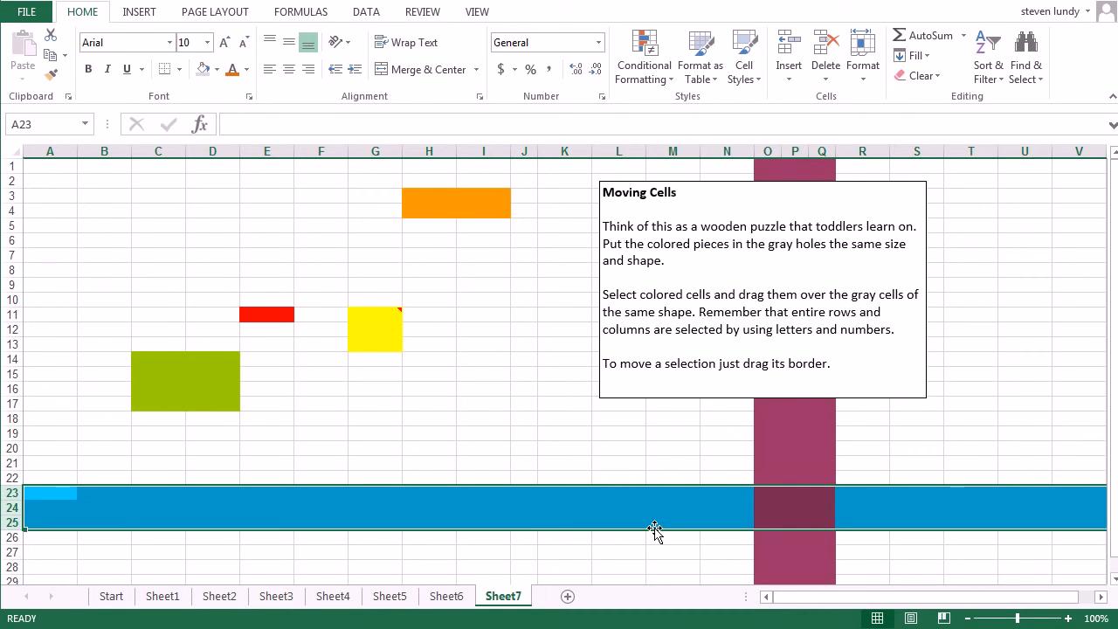
Review the completed exercises on each worksheet in order, from Start through Sheet1 to Sheet7
click(110, 597)
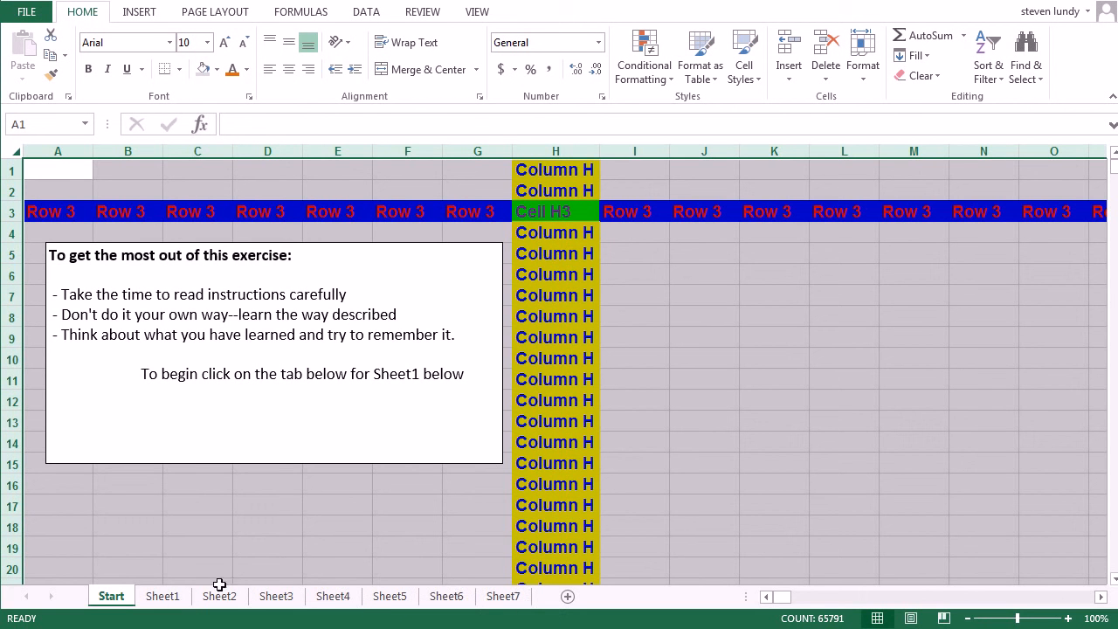
click(167, 600)
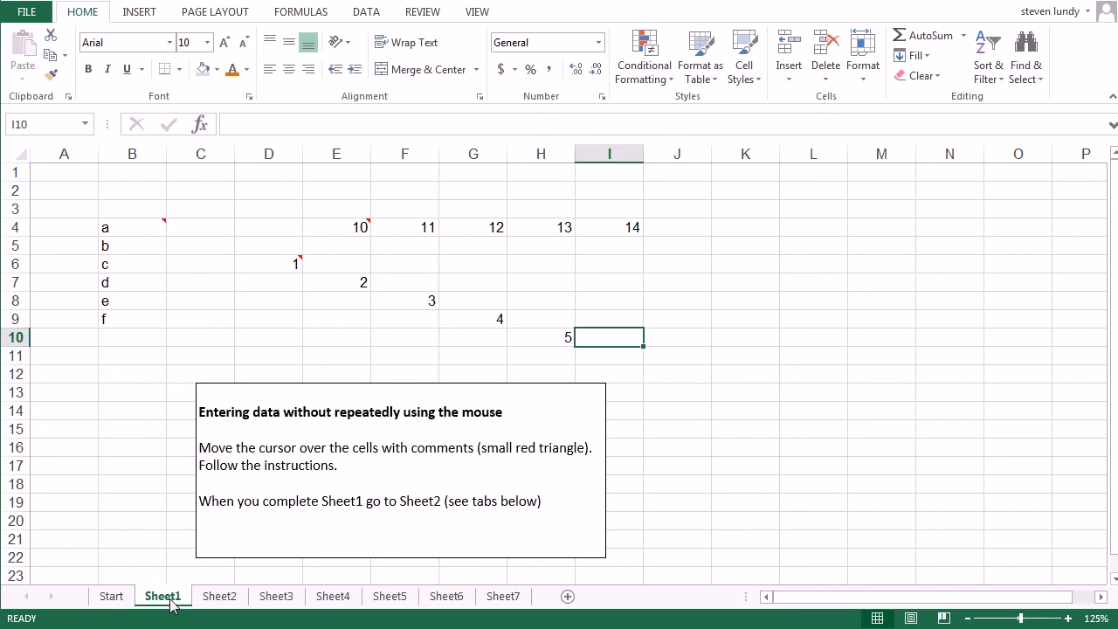
click(219, 597)
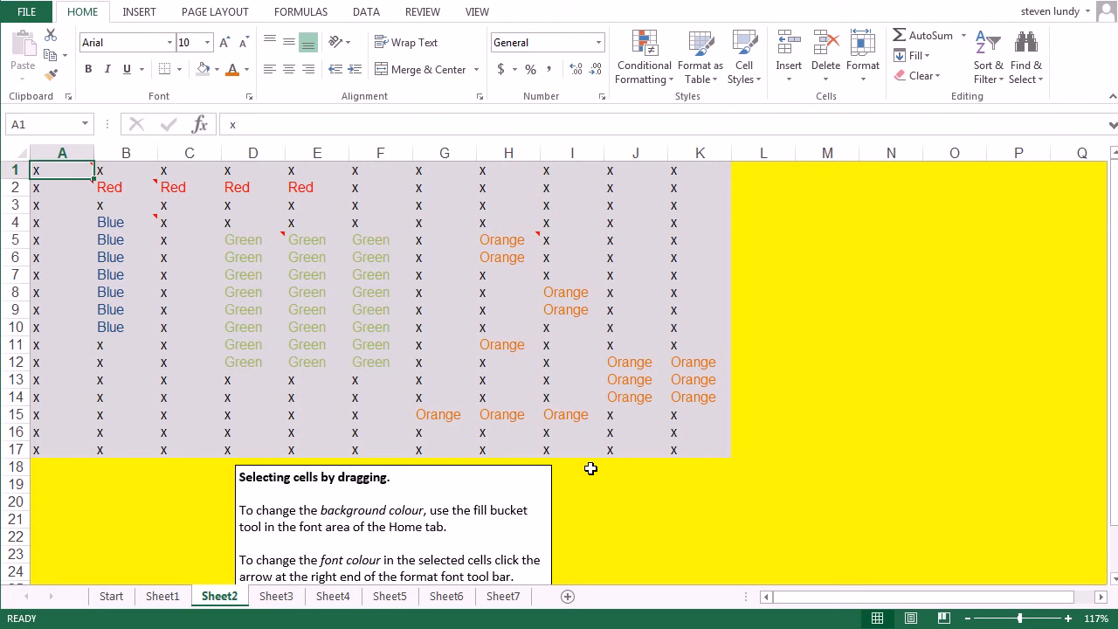
click(276, 596)
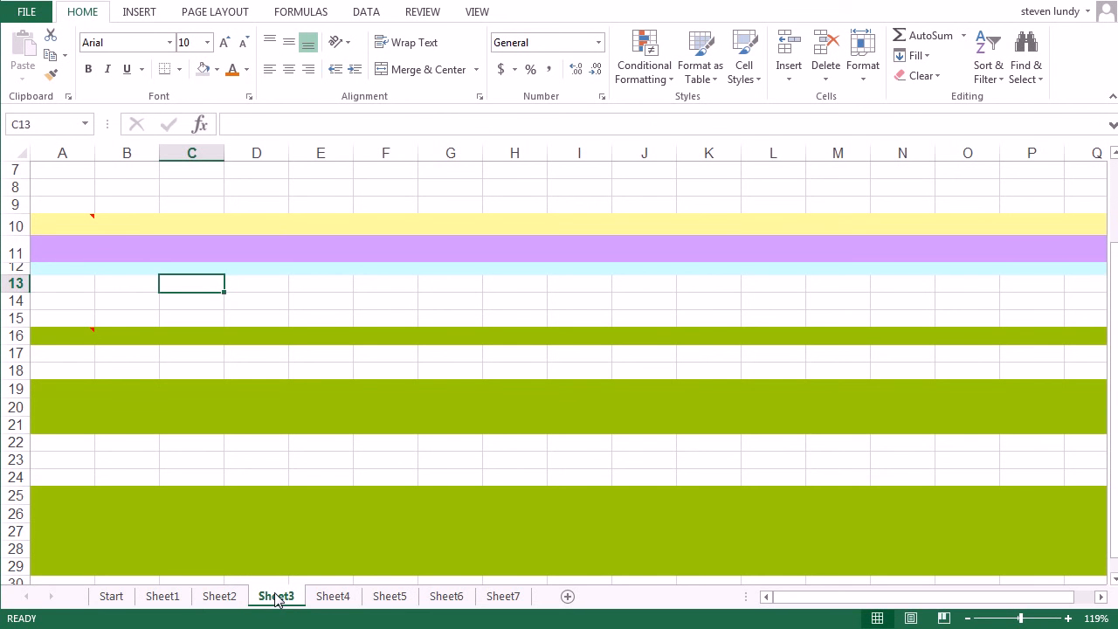
click(333, 596)
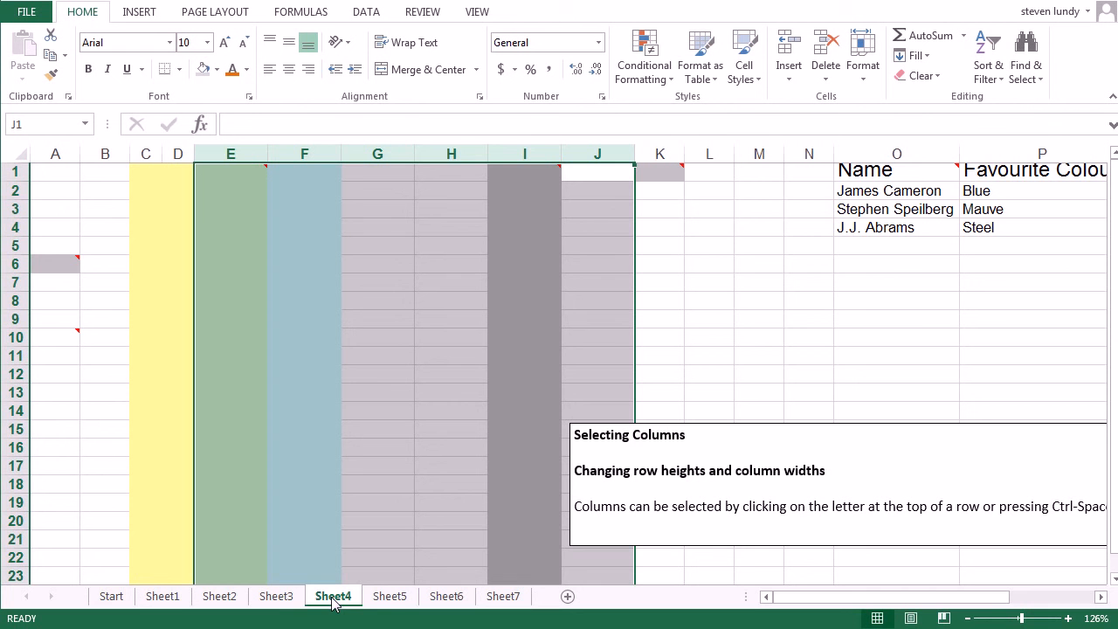
click(389, 597)
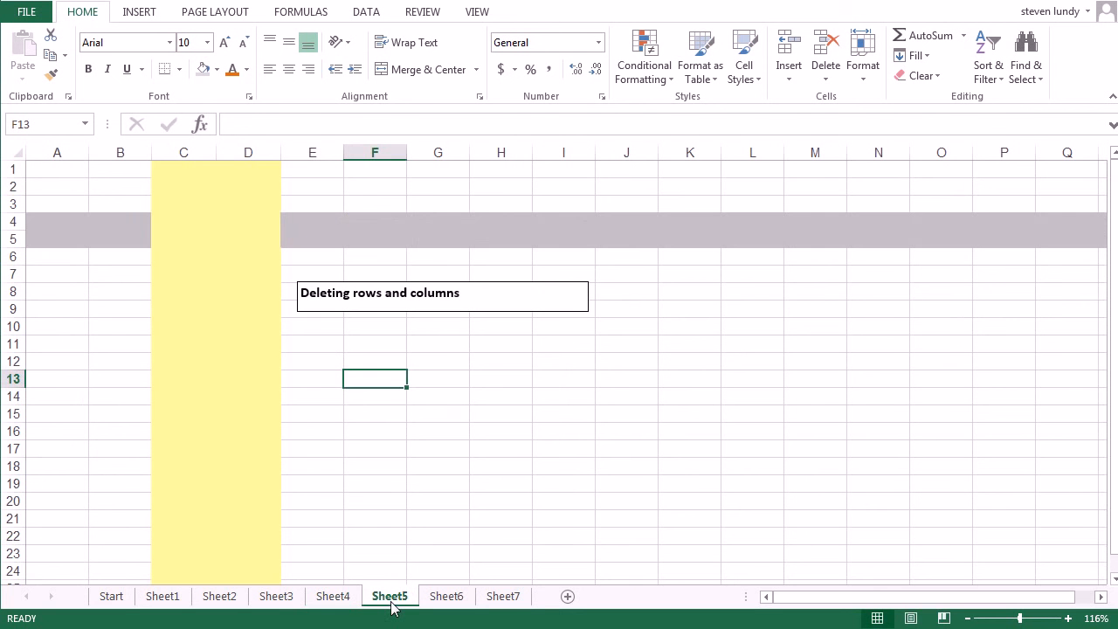
click(443, 597)
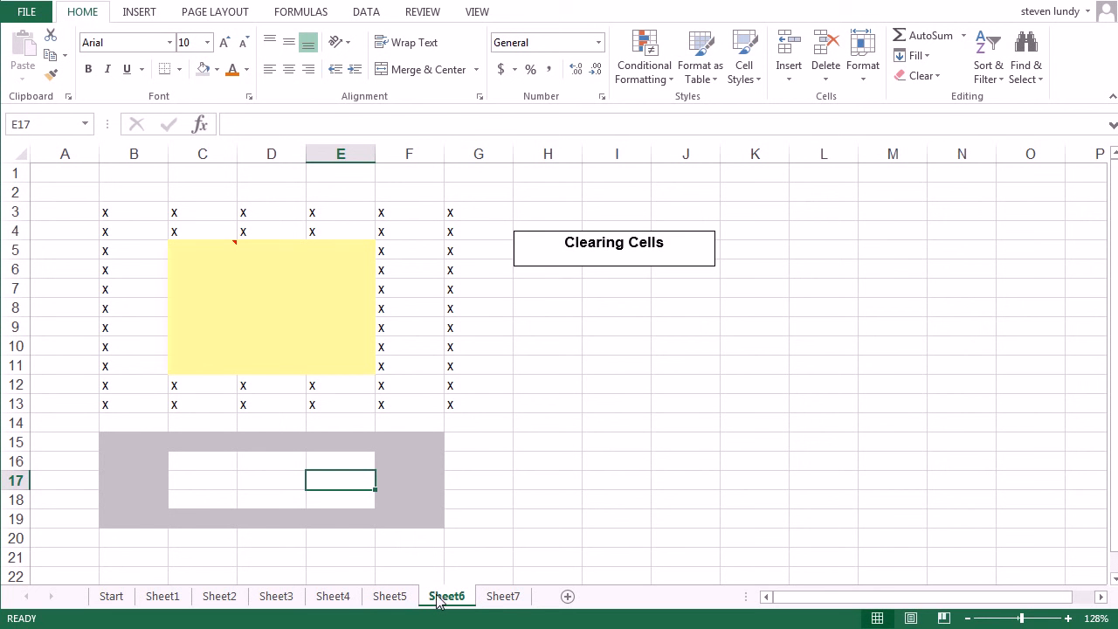
click(499, 598)
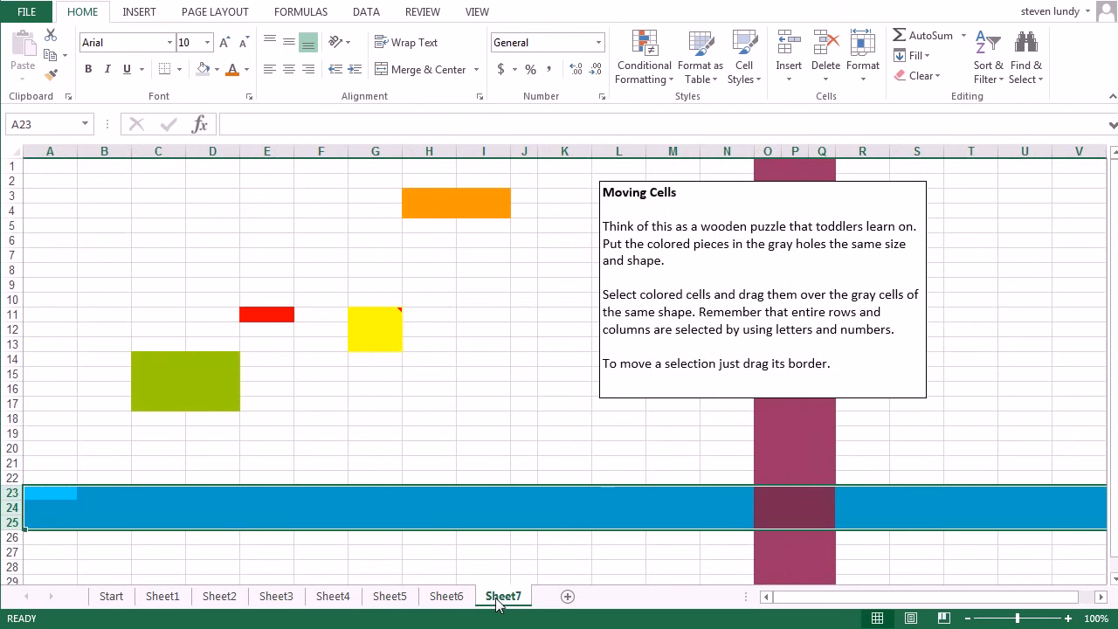